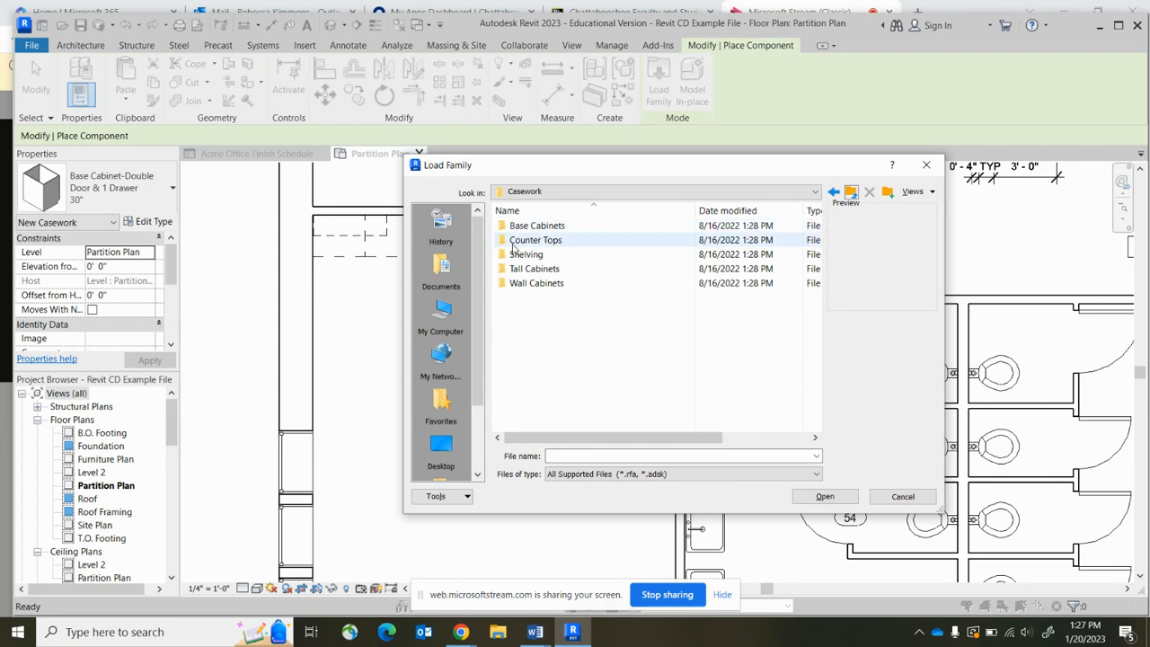
# Preview the families in the Counter Tops folder, comparing the plain, sink, island, L-shaped and vanity countertop versions
pyautogui.doubleClick(525, 243)
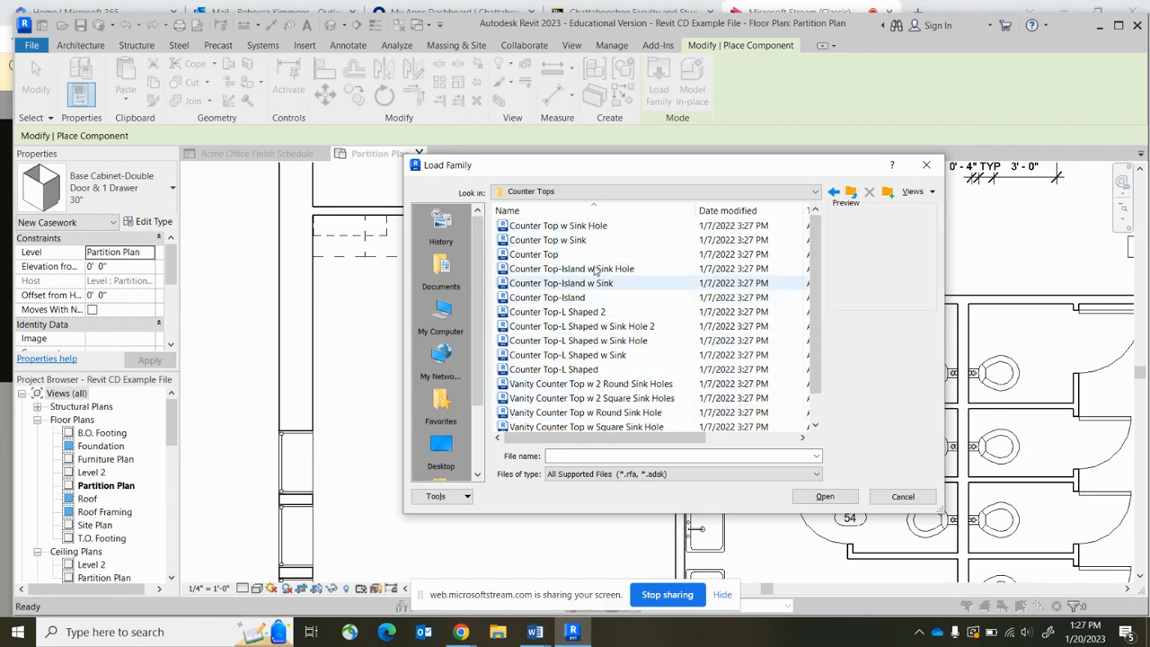
pyautogui.click(603, 227)
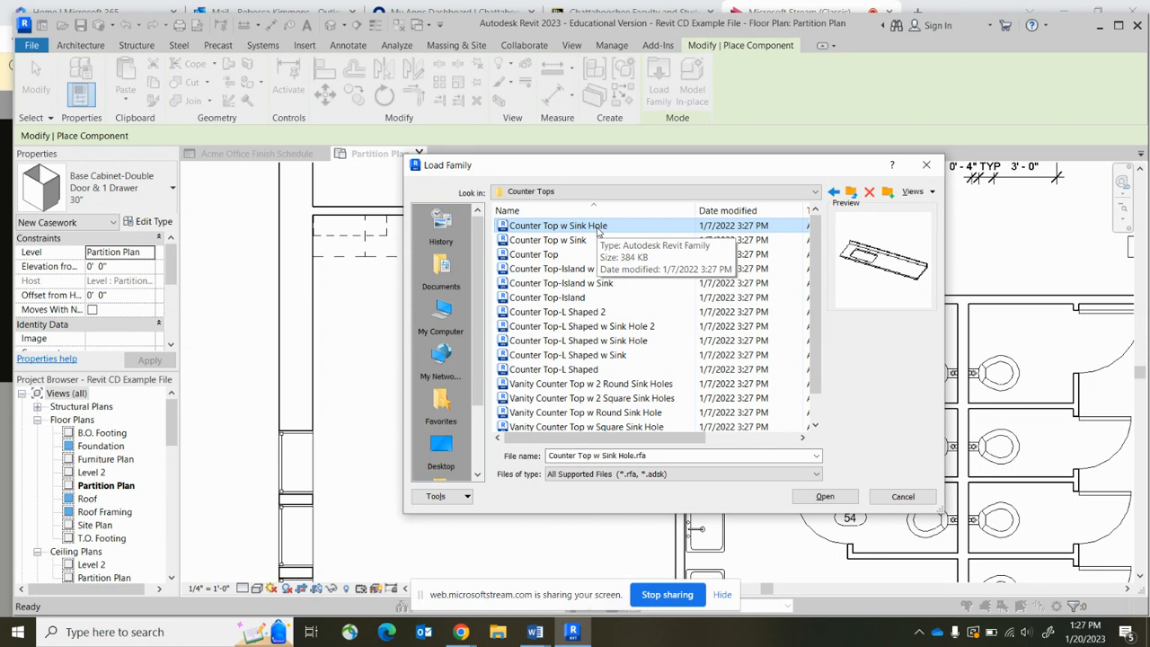
pyautogui.click(582, 240)
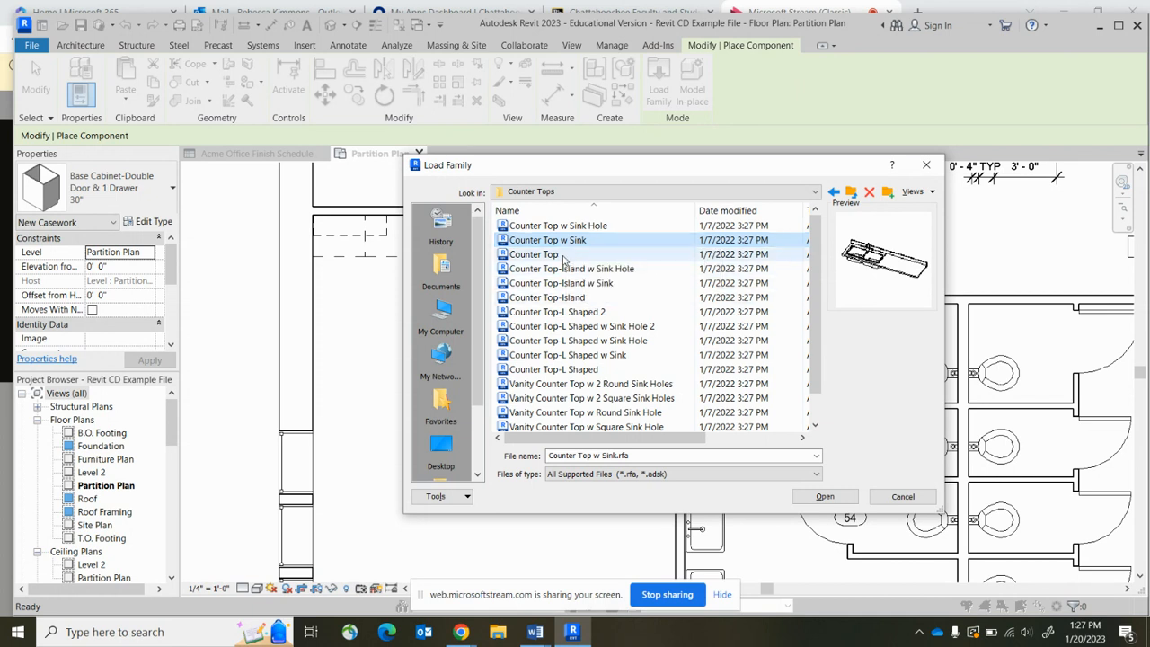
pyautogui.click(564, 256)
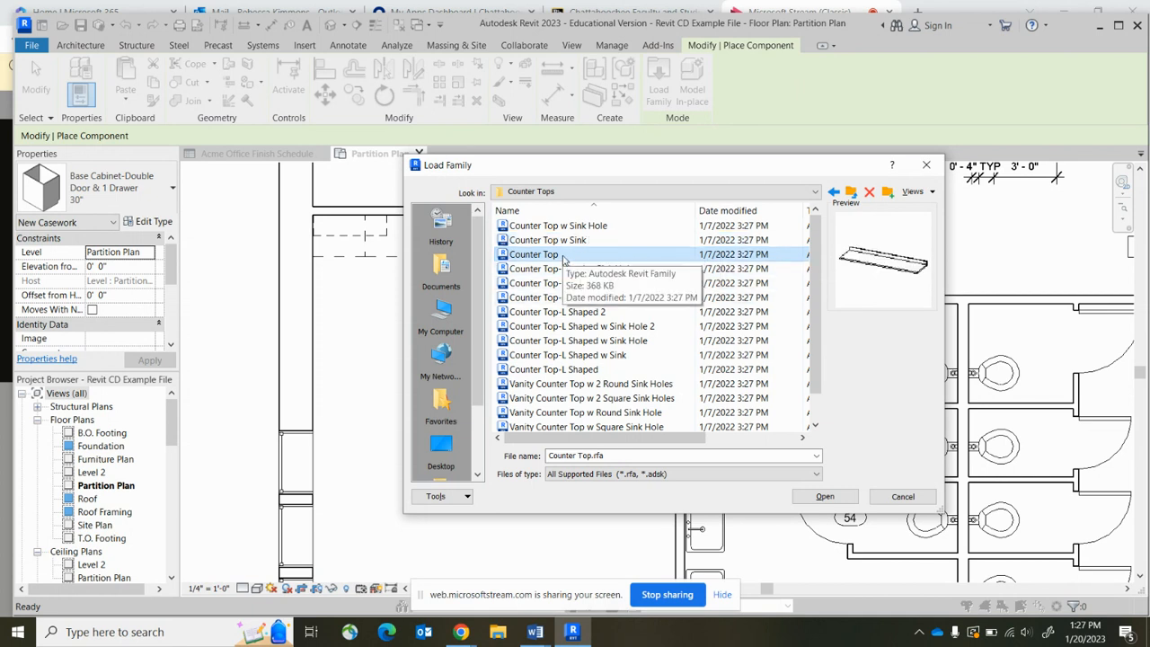
pyautogui.click(605, 271)
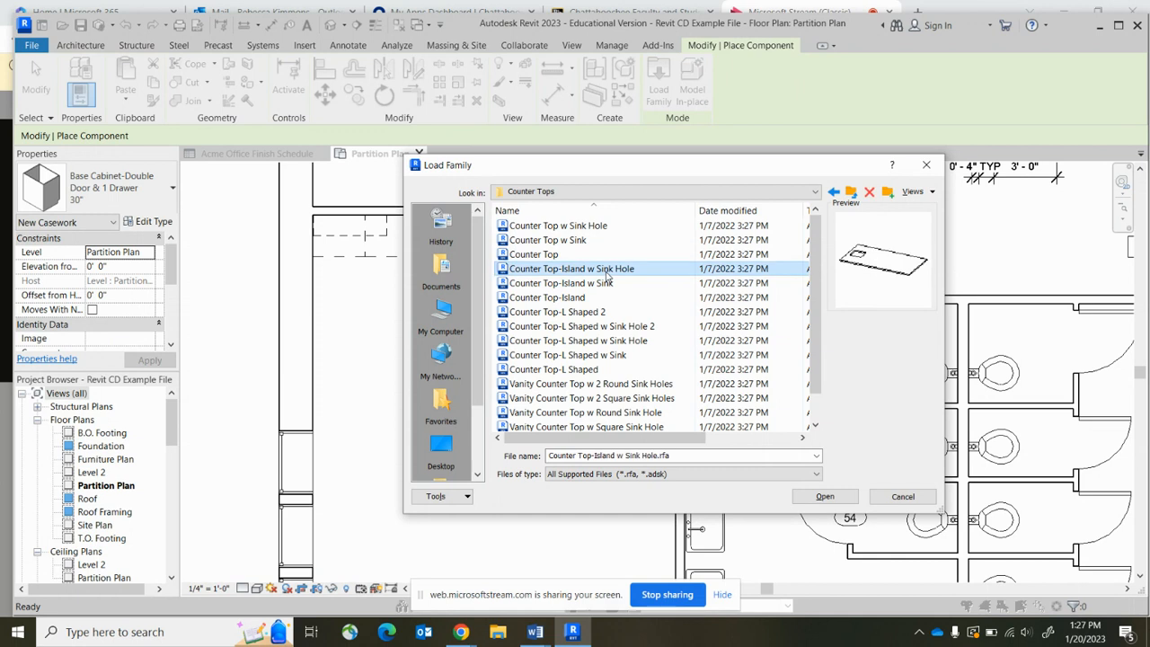
pyautogui.click(593, 298)
pyautogui.scroll(-1, 650, 292)
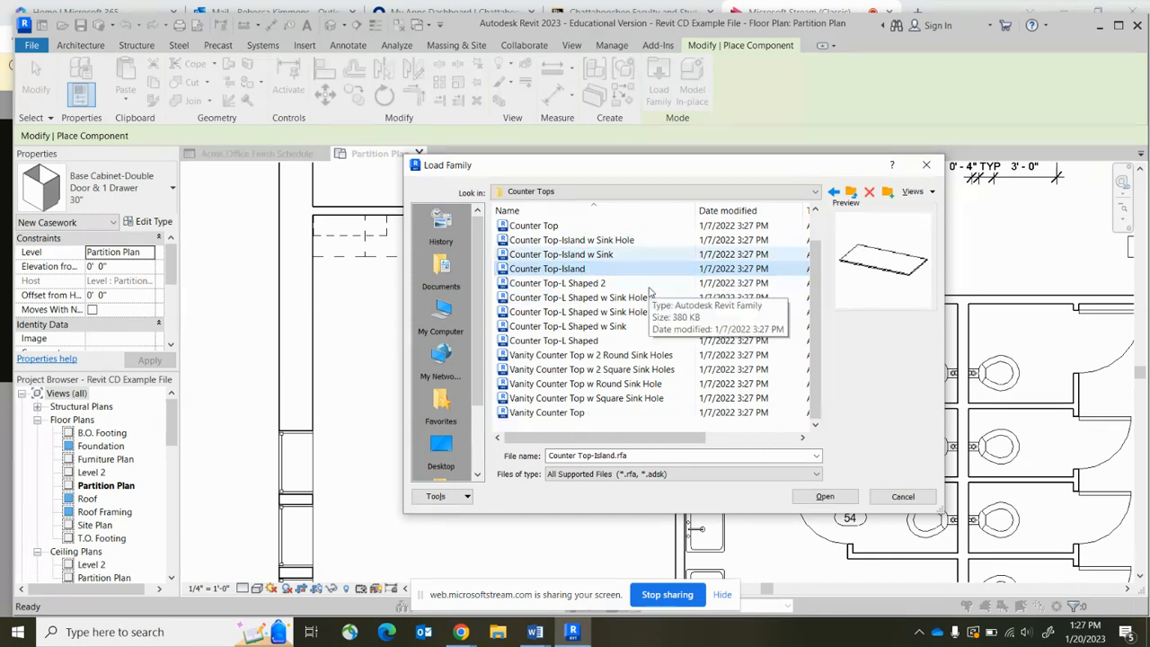
pyautogui.click(601, 284)
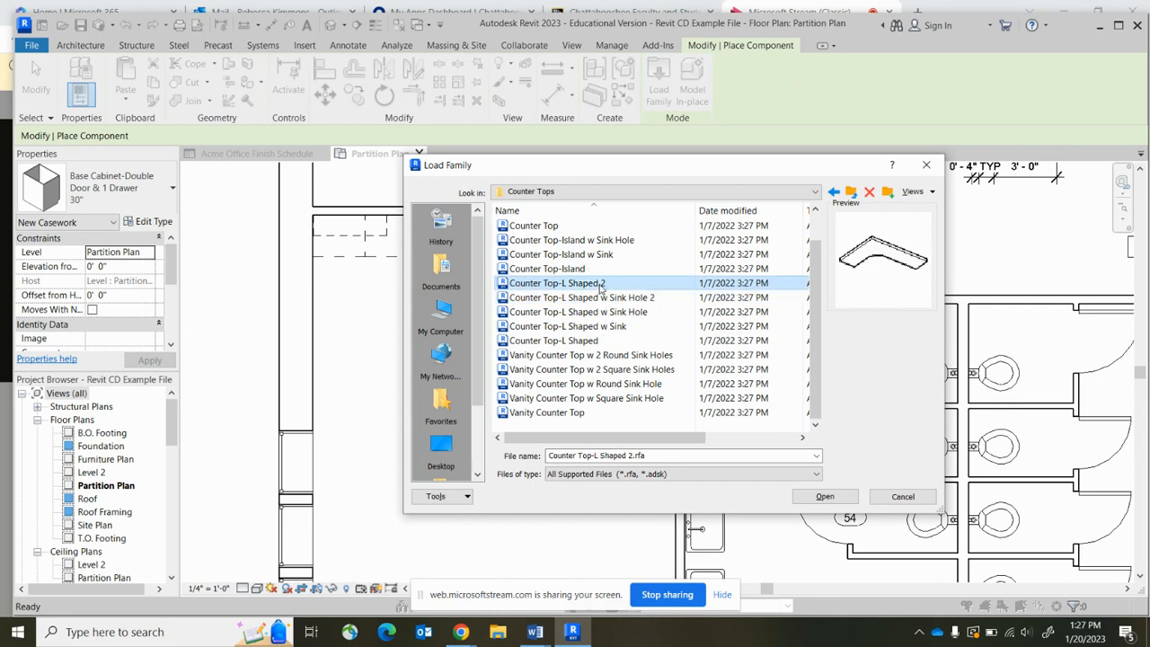
pyautogui.click(625, 385)
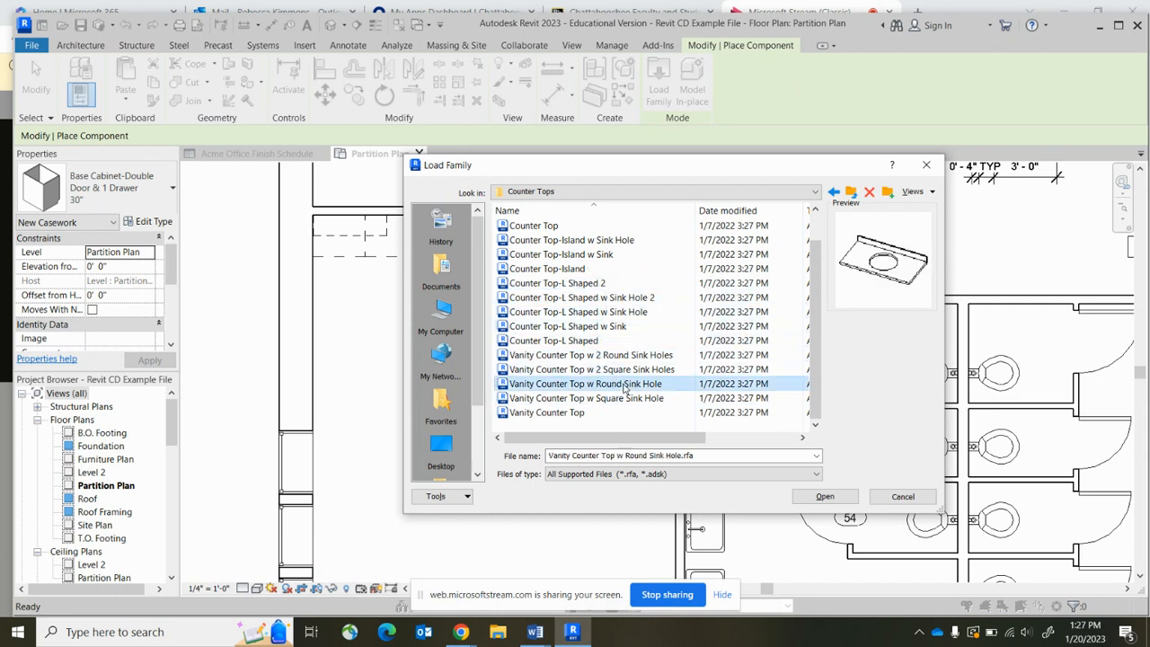
pyautogui.click(629, 399)
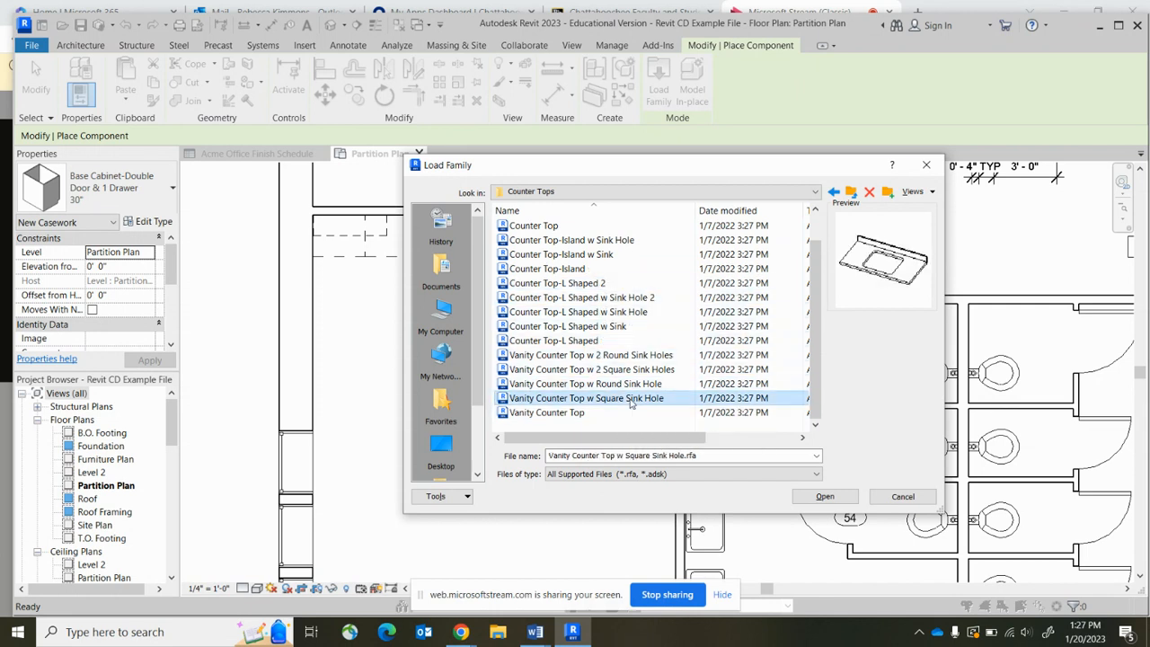
pyautogui.click(641, 370)
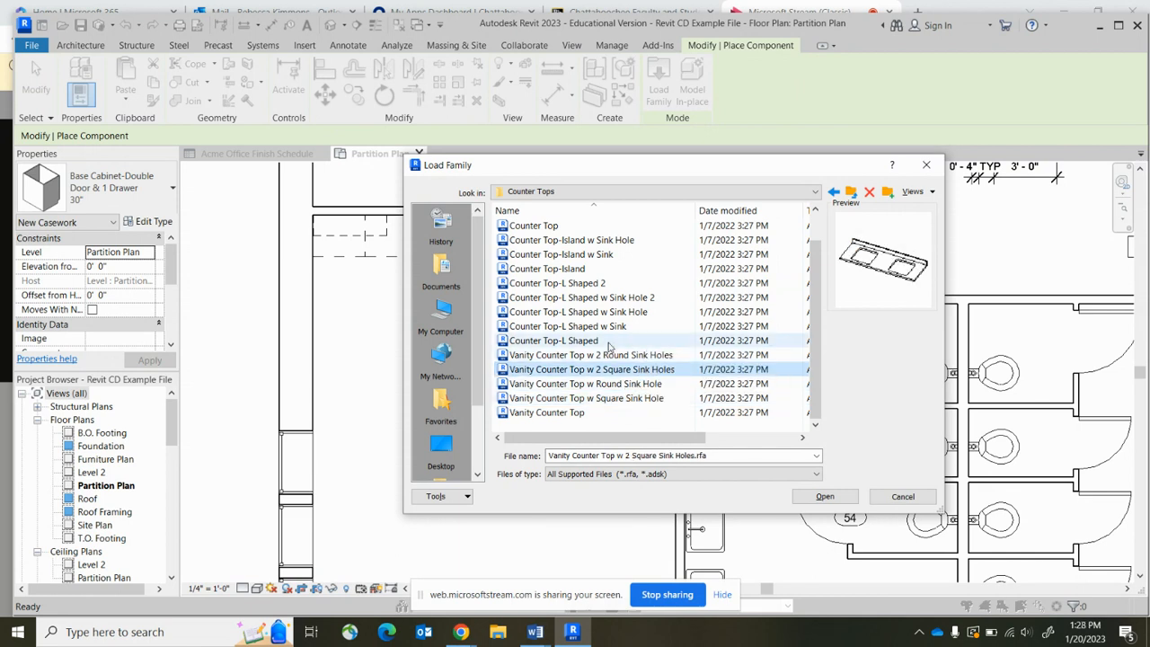
# Load the Counter Top family and choose its 24" Depth type for placement
pyautogui.click(570, 227)
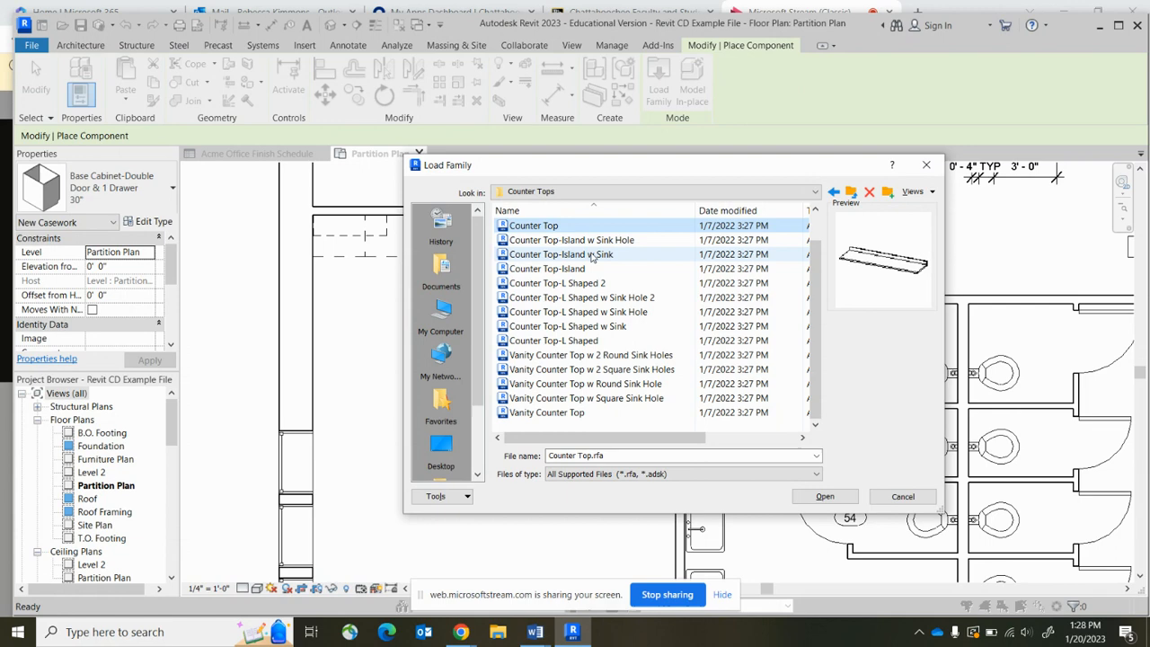
pyautogui.click(823, 497)
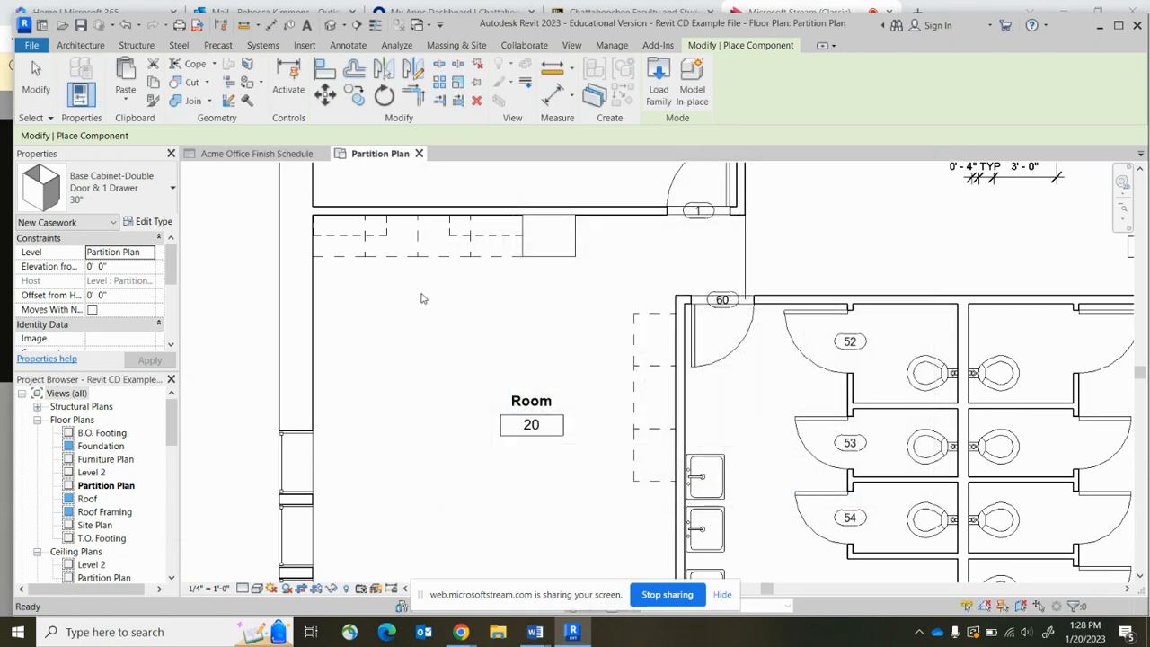
pyautogui.click(95, 187)
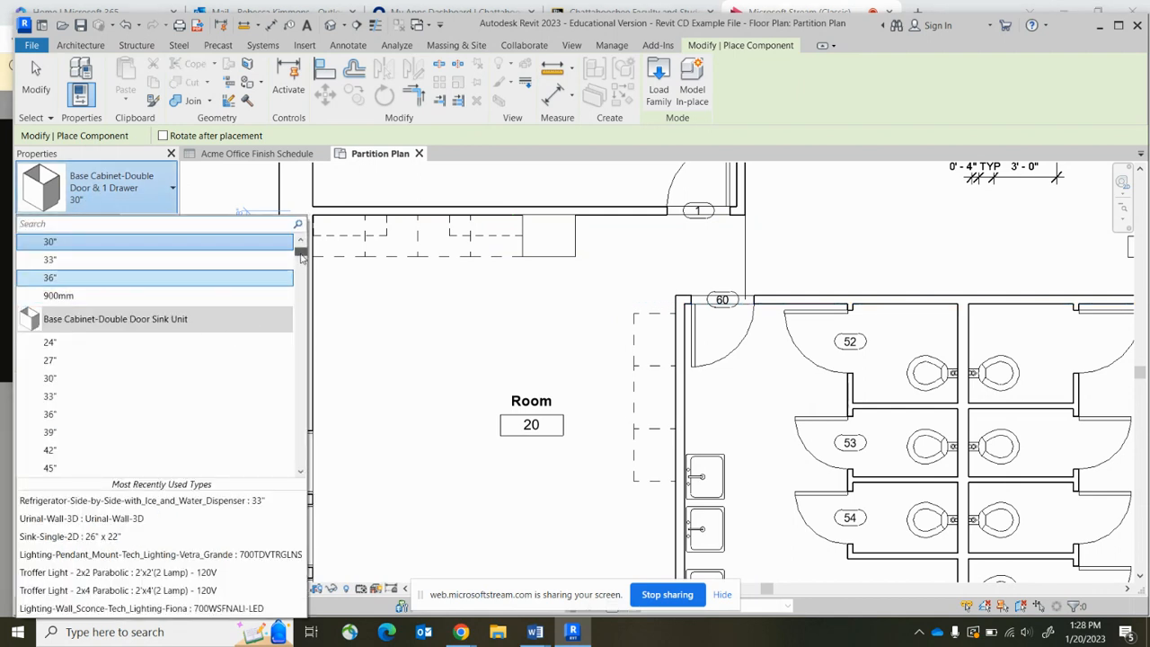
pyautogui.moveTo(302, 257); pyautogui.dragTo(301, 271)
pyautogui.scroll(-8, 207, 351)
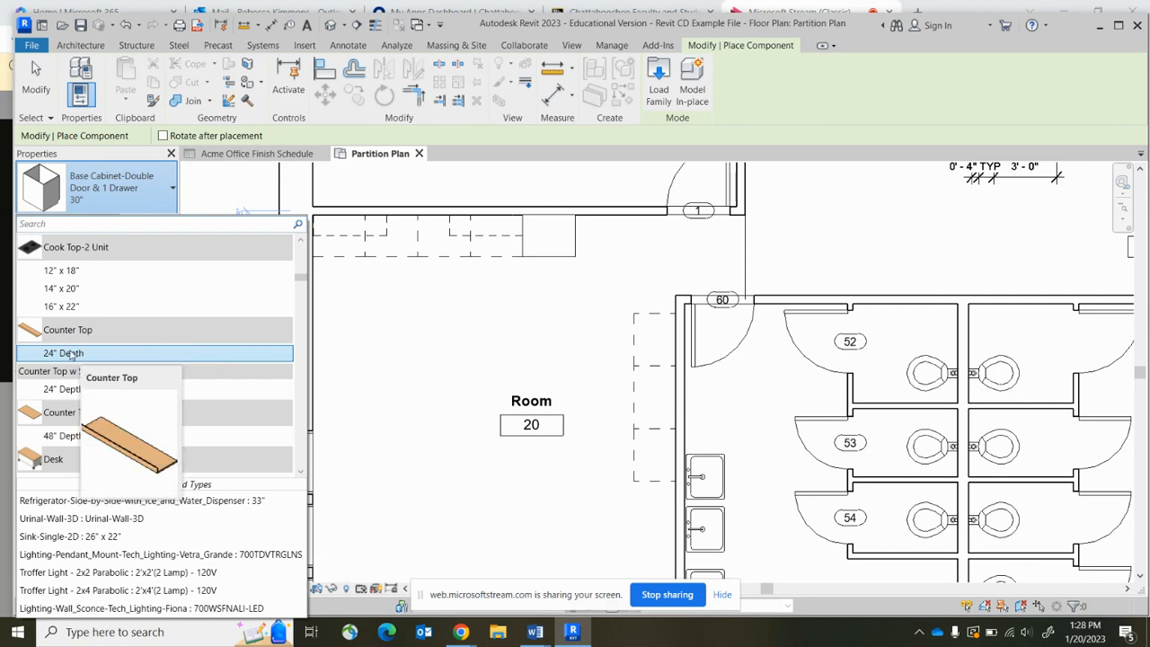
pyautogui.click(70, 353)
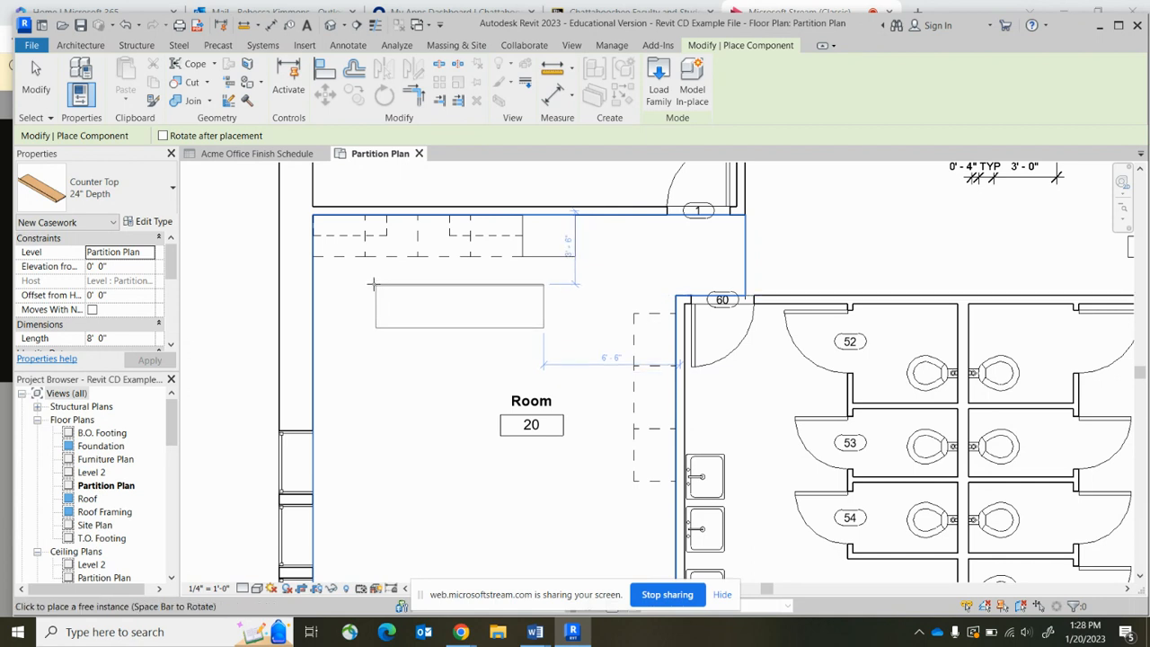
# Place the countertop over the base cabinets along Room 20's upper wall, starting in the room's upper-left corner
pyautogui.scroll(5, 281, 207)
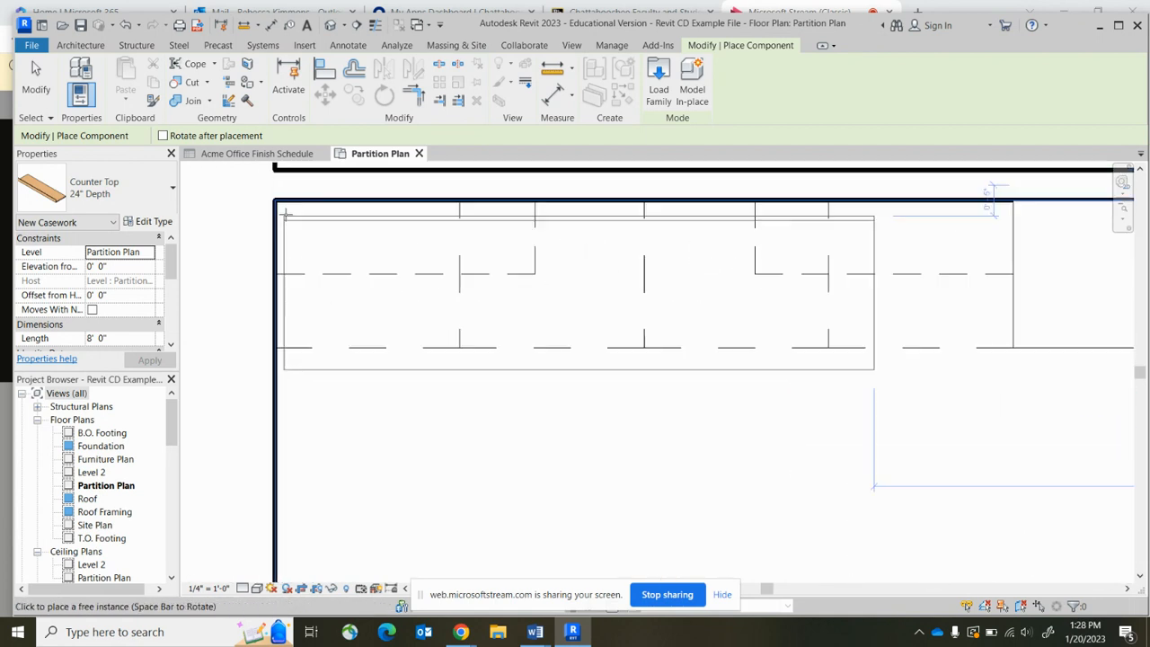
pyautogui.scroll(3, 279, 208)
pyautogui.scroll(2, 272, 195)
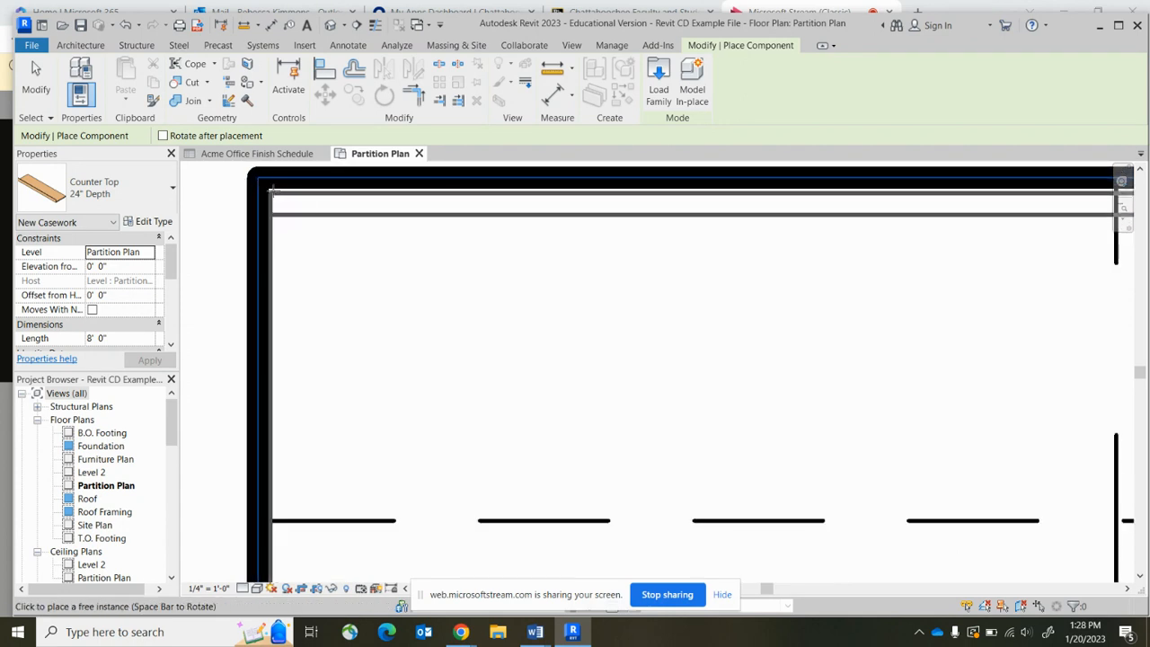
pyautogui.scroll(-4, 257, 222)
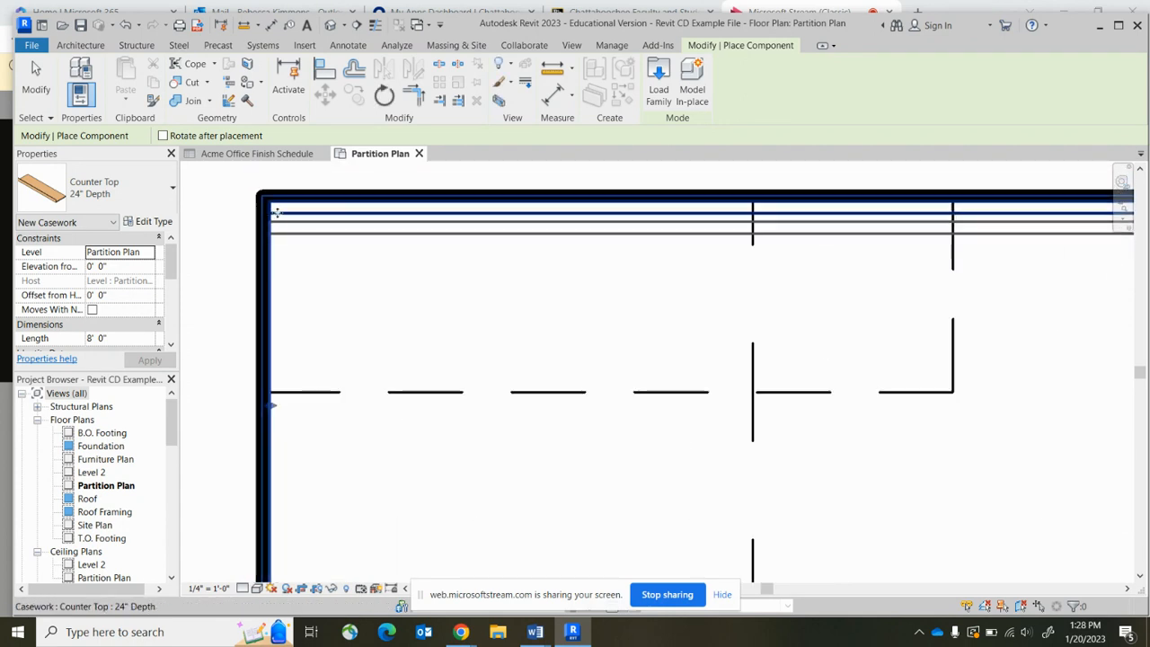
pyautogui.scroll(3, 269, 225)
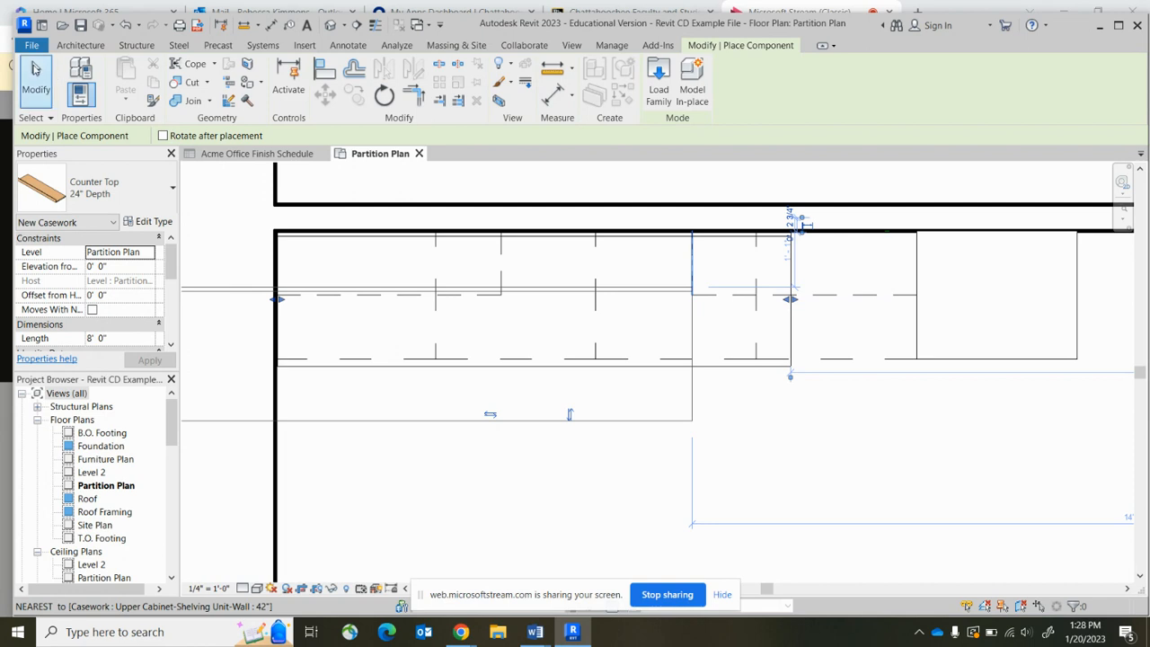
pyautogui.click(36, 79)
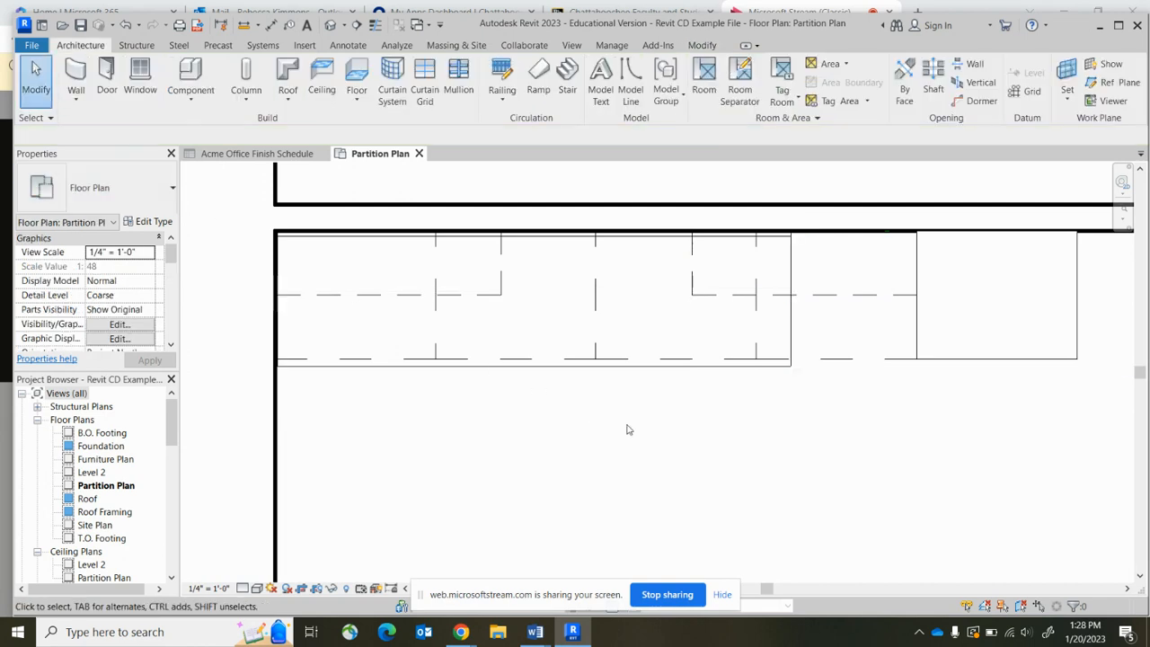
# Stretch the free end of the countertop along the upper wall until it meets the side of the tall cabinet
pyautogui.click(771, 370)
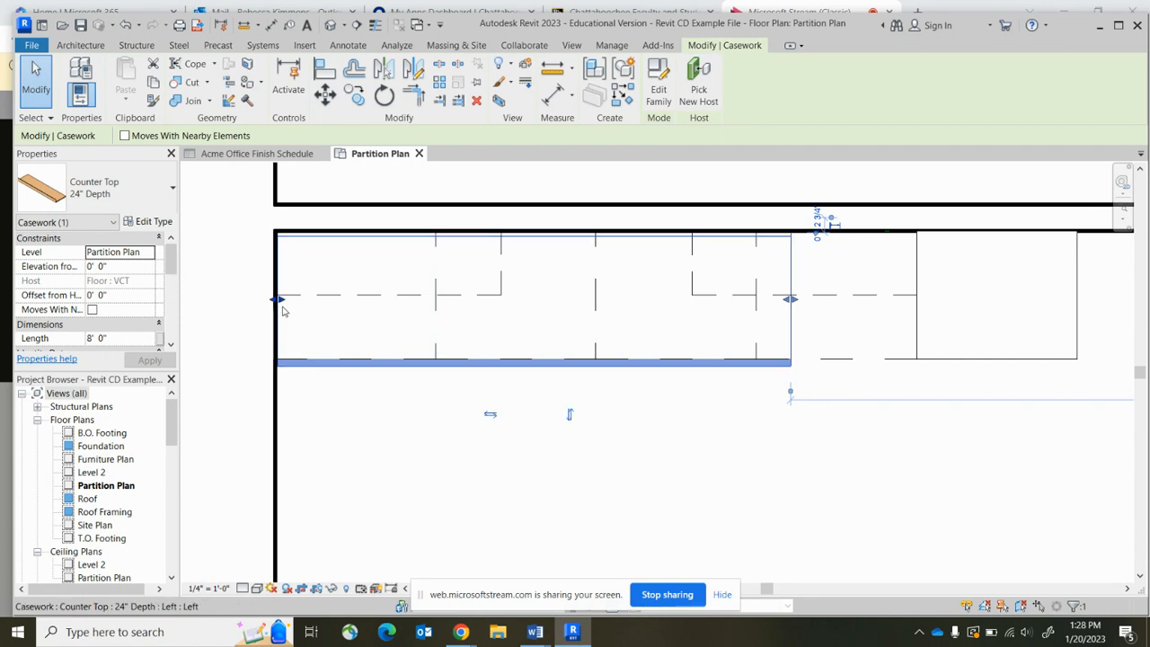
pyautogui.moveTo(792, 303); pyautogui.dragTo(914, 318)
pyautogui.click(850, 449)
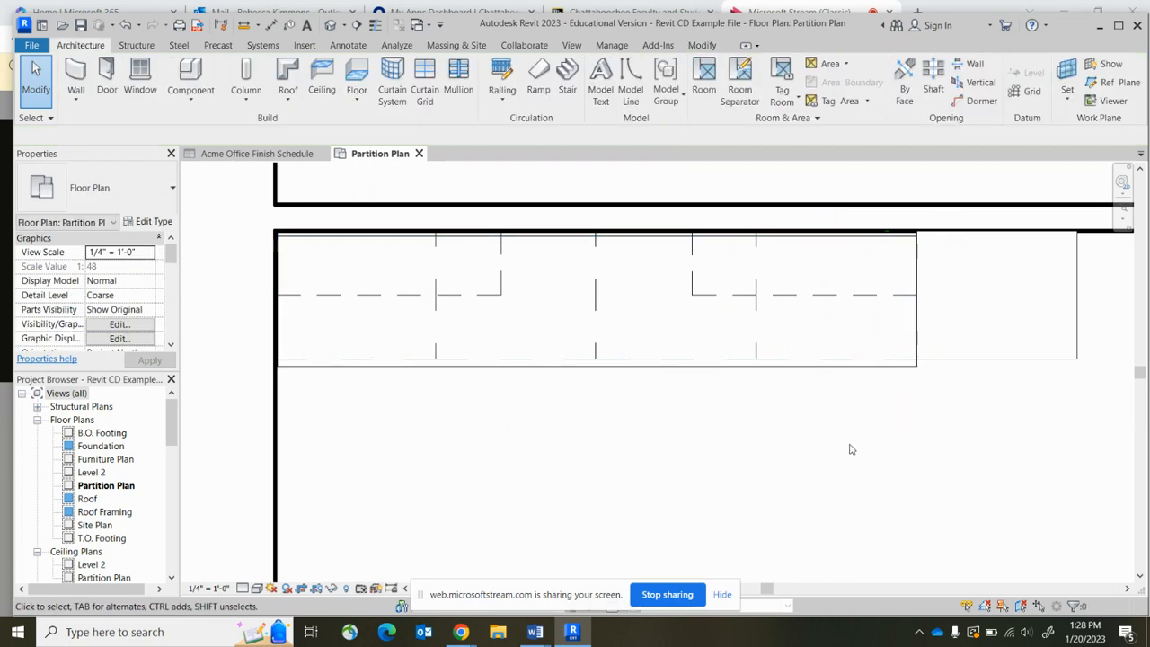
# Create a perspective camera view from inside Room 20 looking toward the cabinets on the upper wall
pyautogui.scroll(-3, 518, 245)
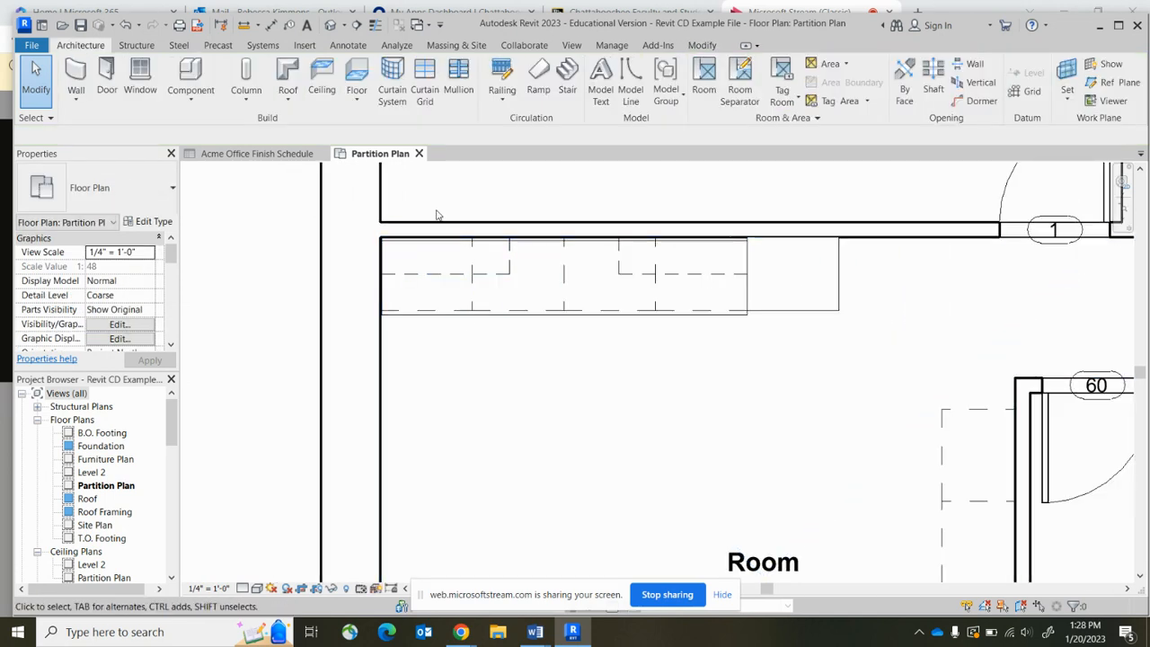
pyautogui.scroll(-2, 437, 213)
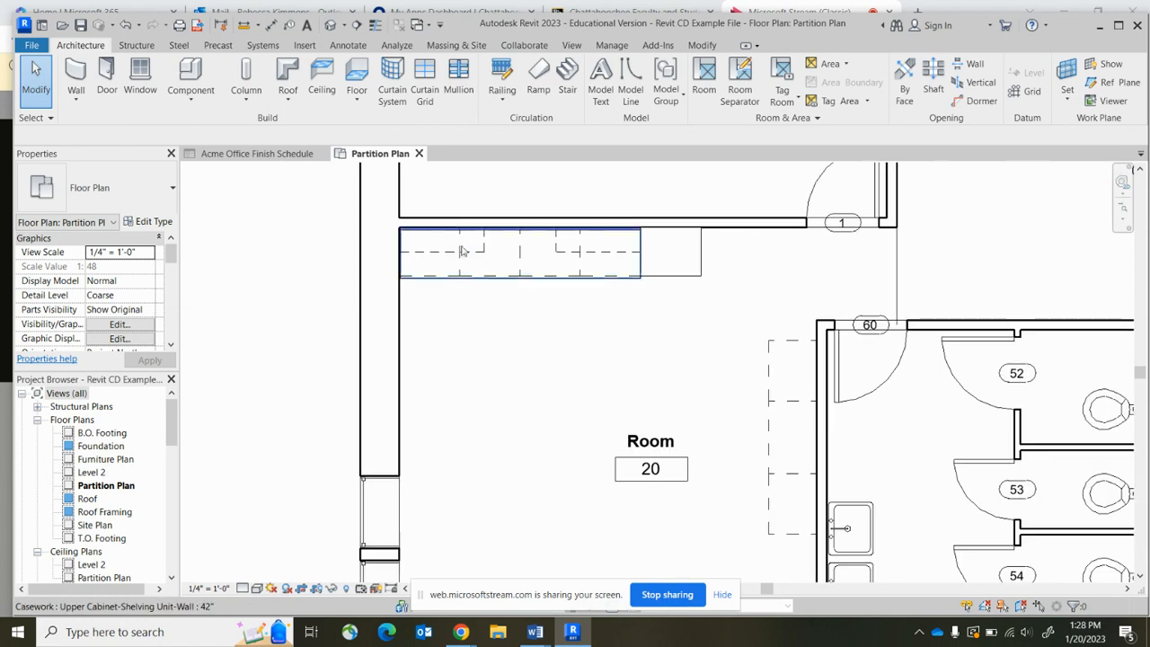
pyautogui.click(347, 28)
pyautogui.click(364, 52)
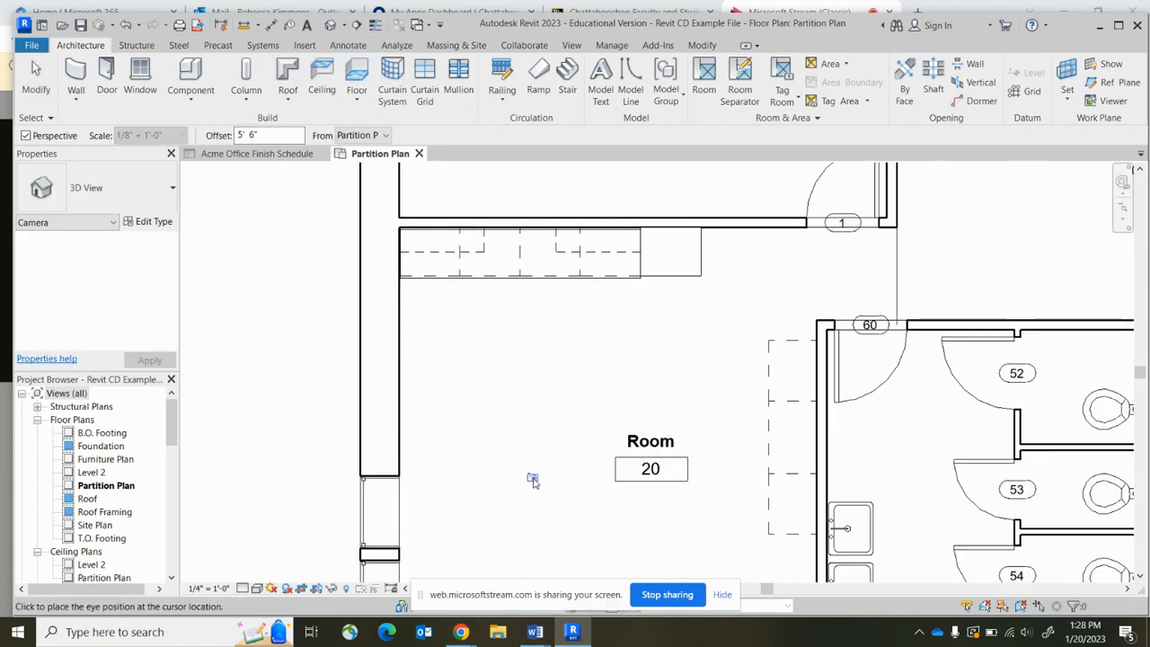
pyautogui.click(500, 185)
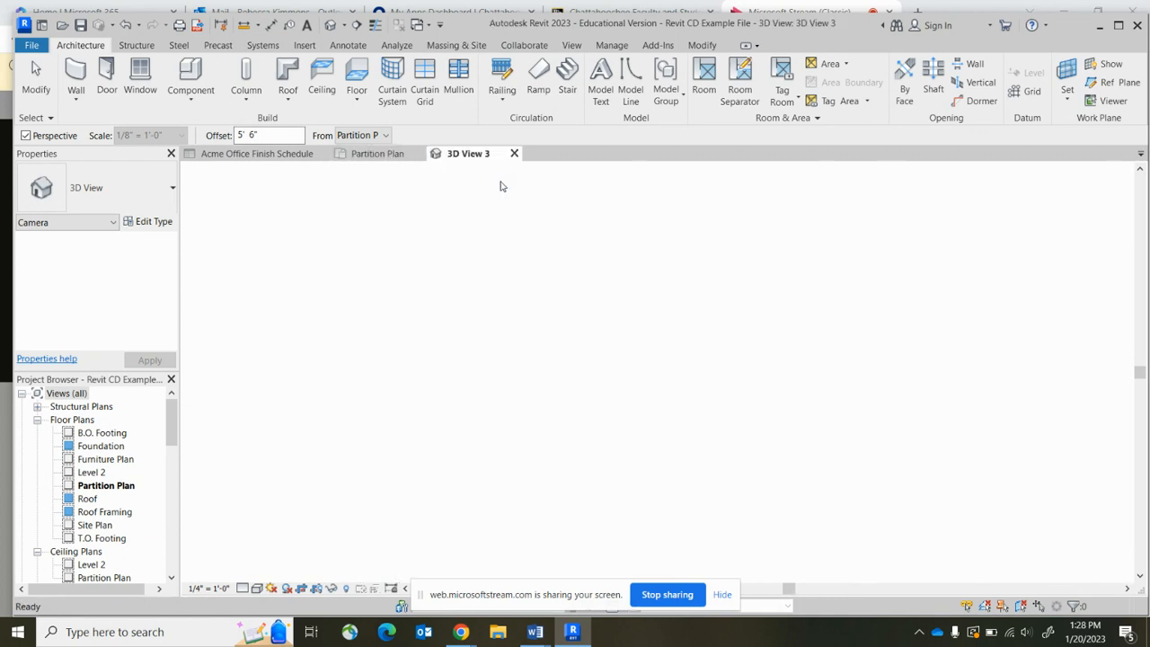
# Widen and lengthen the camera view's crop region to include the tall cabinet and full base cabinets, and close the view
pyautogui.scroll(-2, 501, 181)
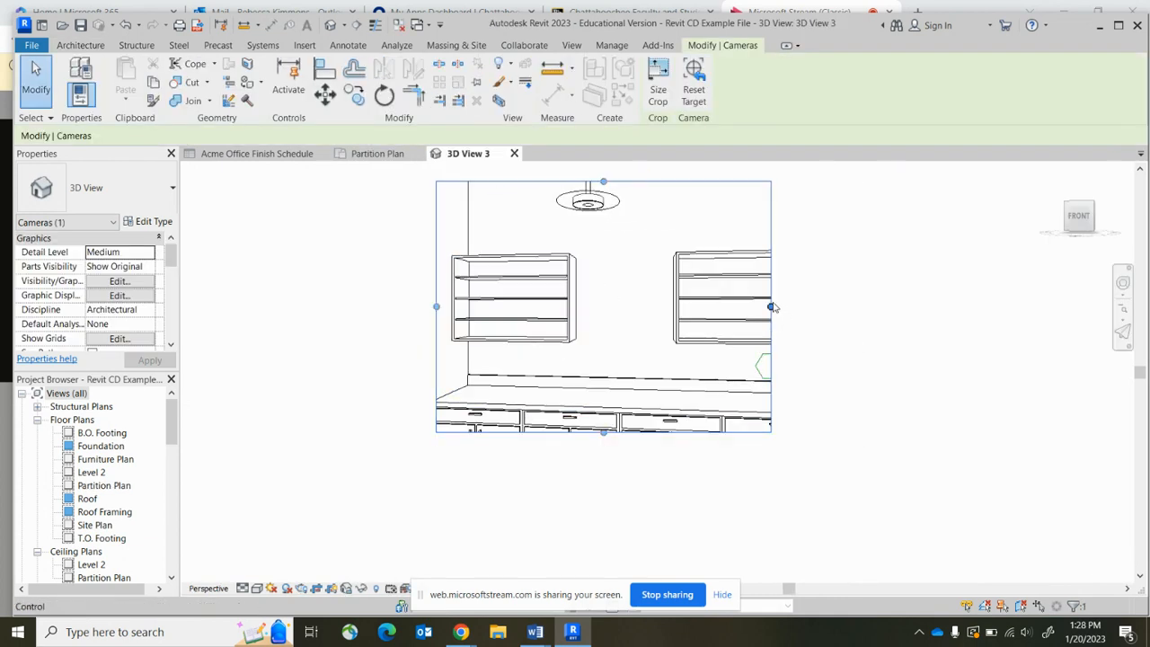
pyautogui.moveTo(839, 318); pyautogui.dragTo(934, 318)
pyautogui.moveTo(672, 433); pyautogui.dragTo(670, 542)
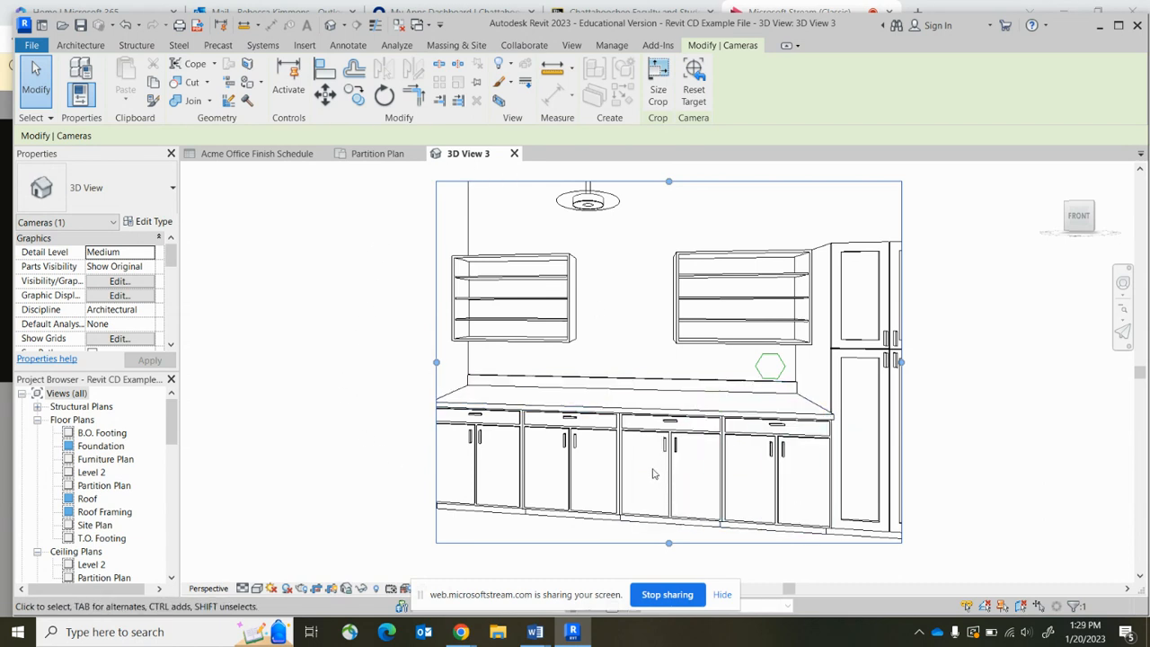
pyautogui.click(514, 154)
# Start placing a component in the Partition Plan using the Counter Top w Sink Hole type with 24" Depth
pyautogui.scroll(-2, 678, 394)
pyautogui.scroll(2, 679, 394)
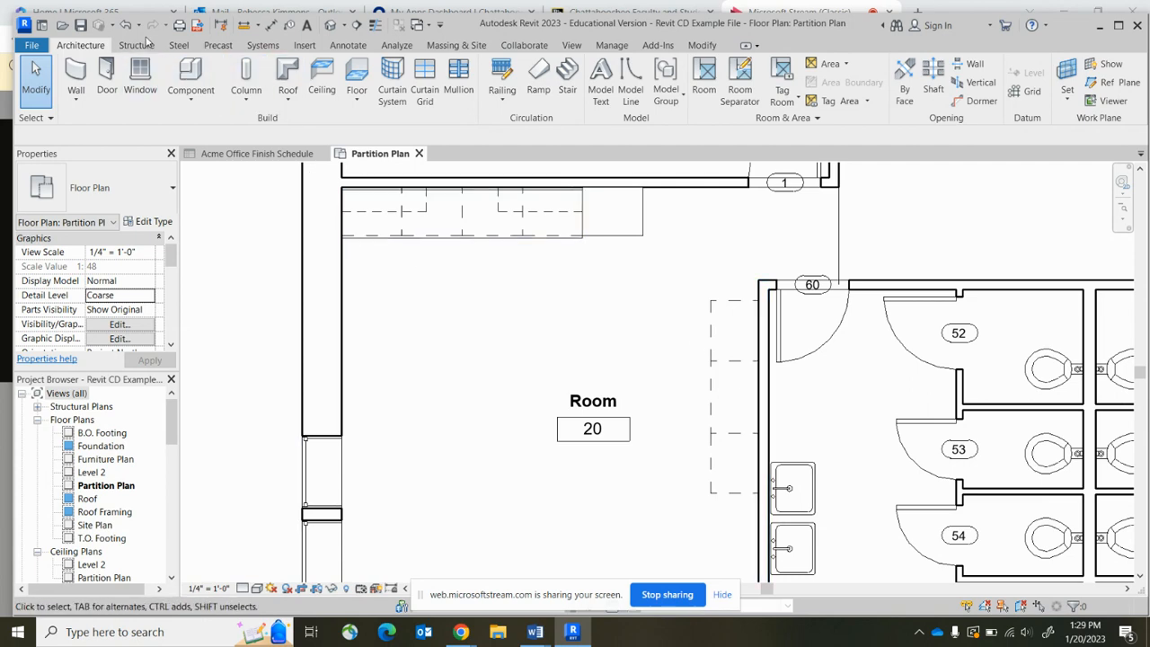
pyautogui.click(209, 79)
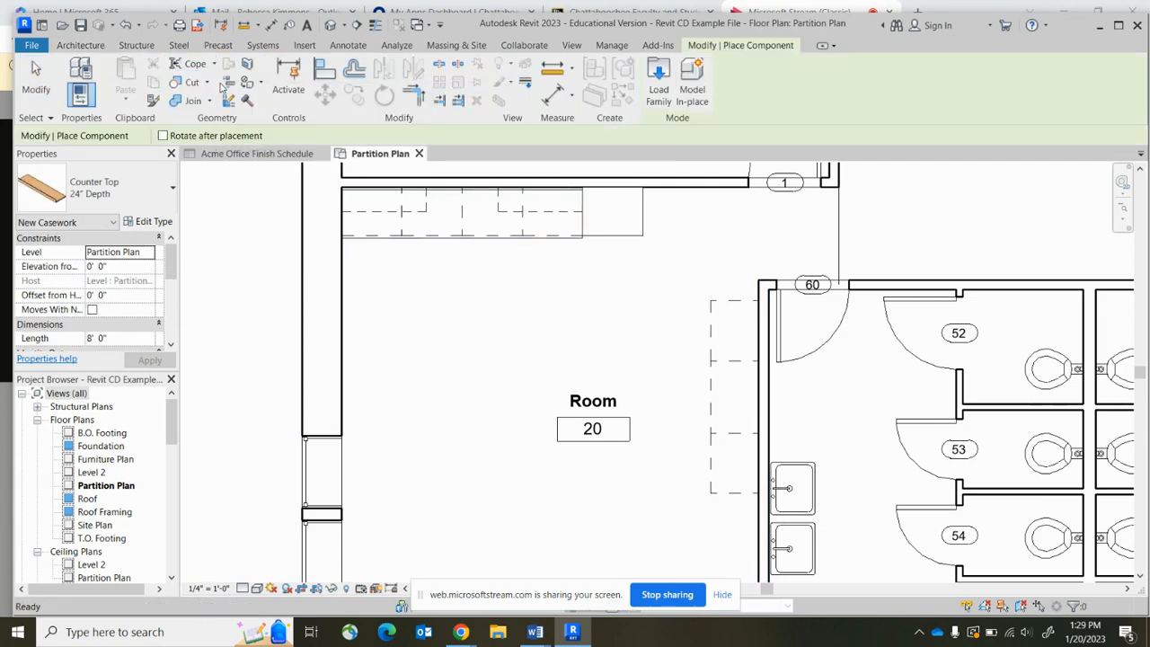
pyautogui.click(657, 95)
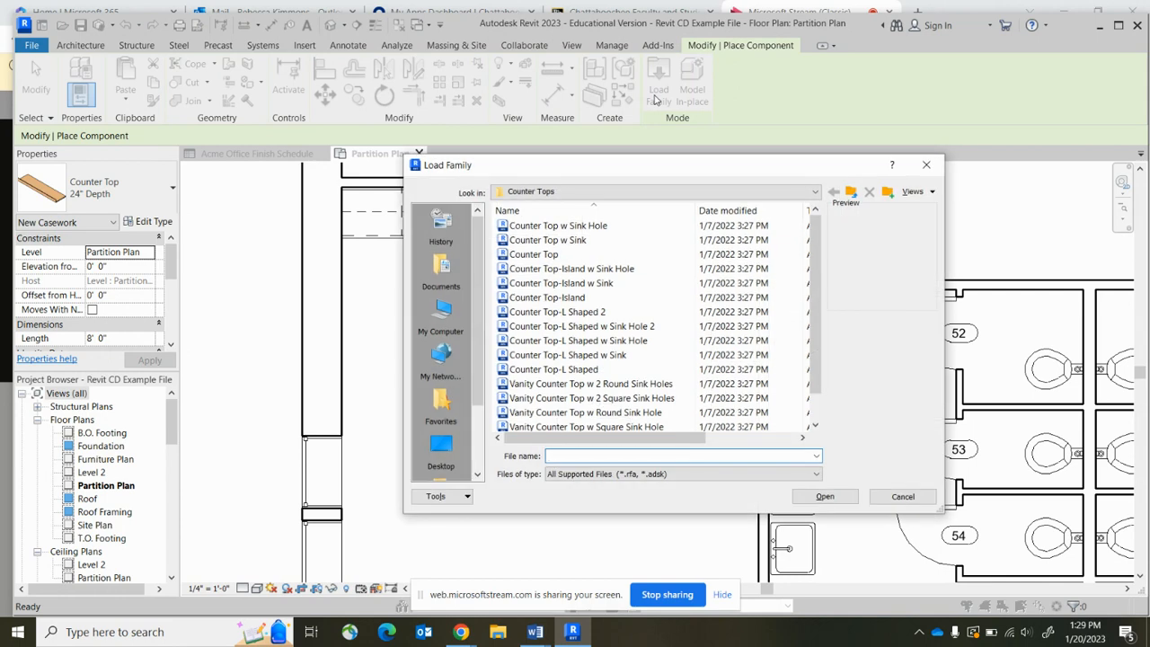
pyautogui.click(925, 164)
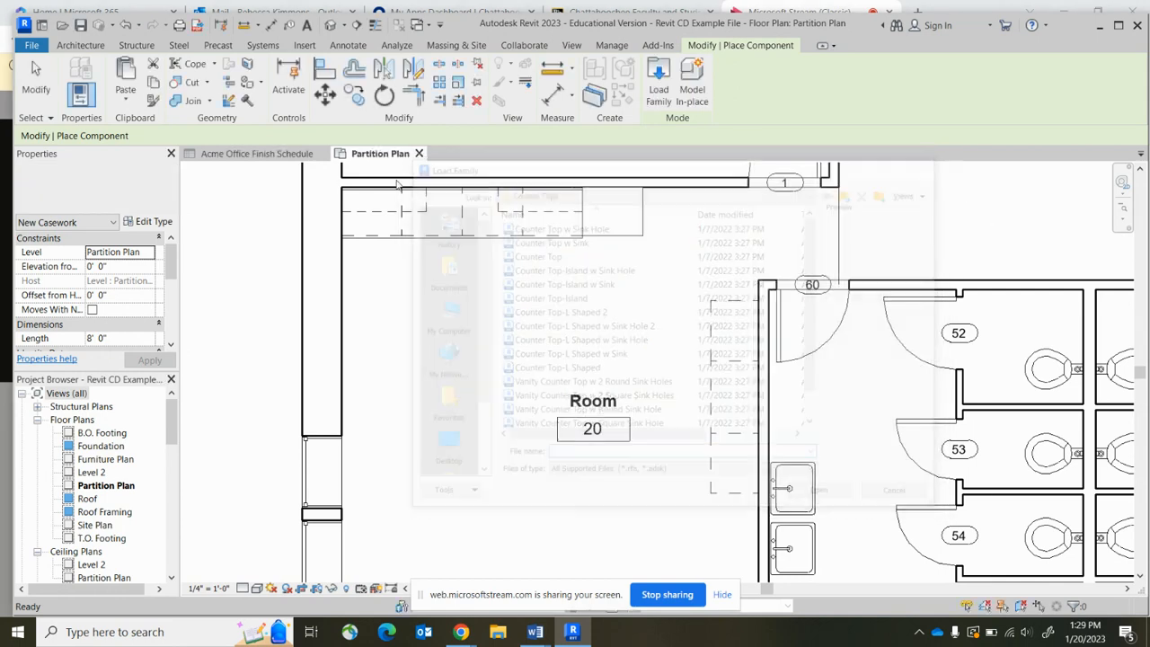
pyautogui.click(160, 187)
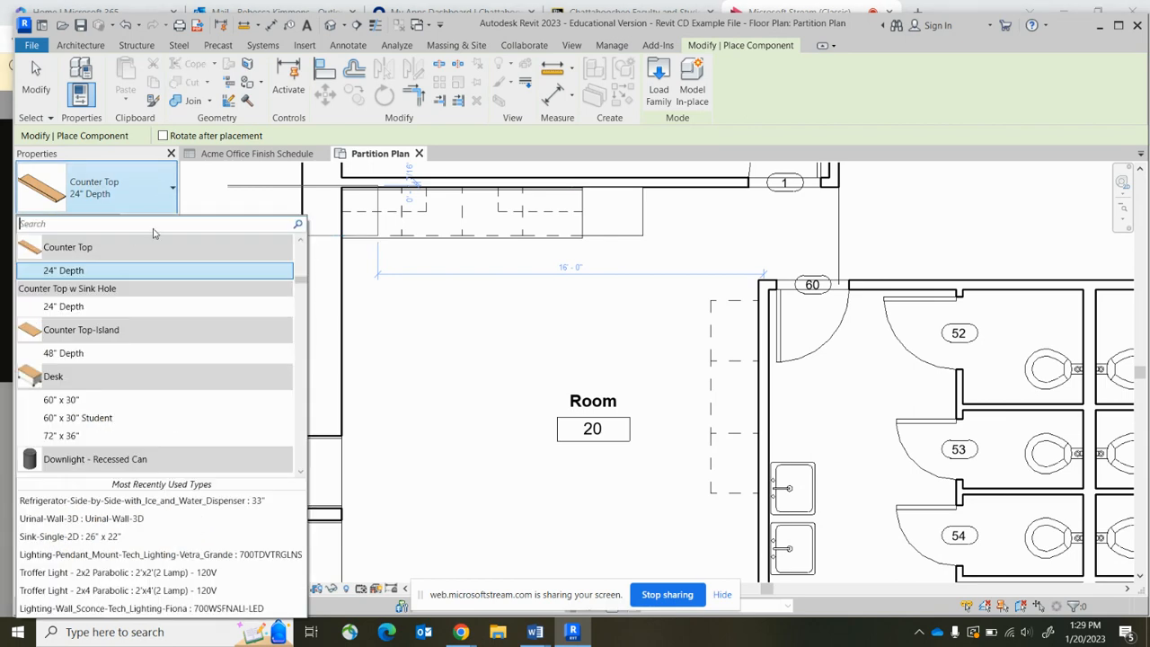
pyautogui.click(77, 308)
# Rotate the sink-hole countertop and place it against Room 20's right wall, over the base cabinets at their upper end
pyautogui.press('space')
pyautogui.press('space')
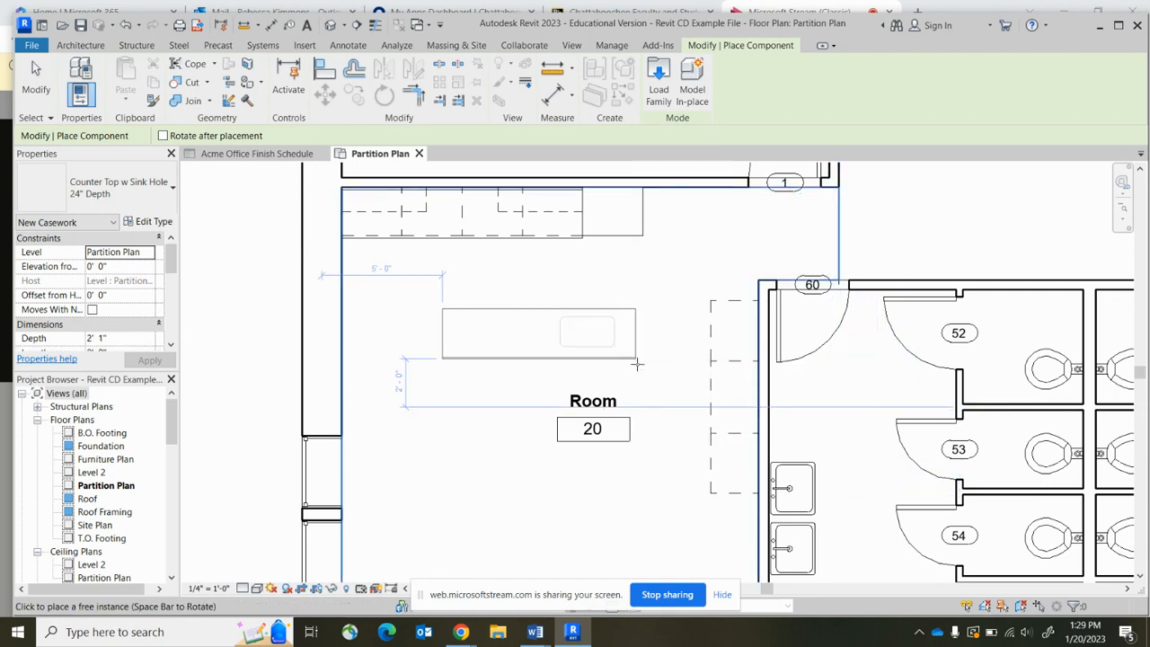
pyautogui.press('space')
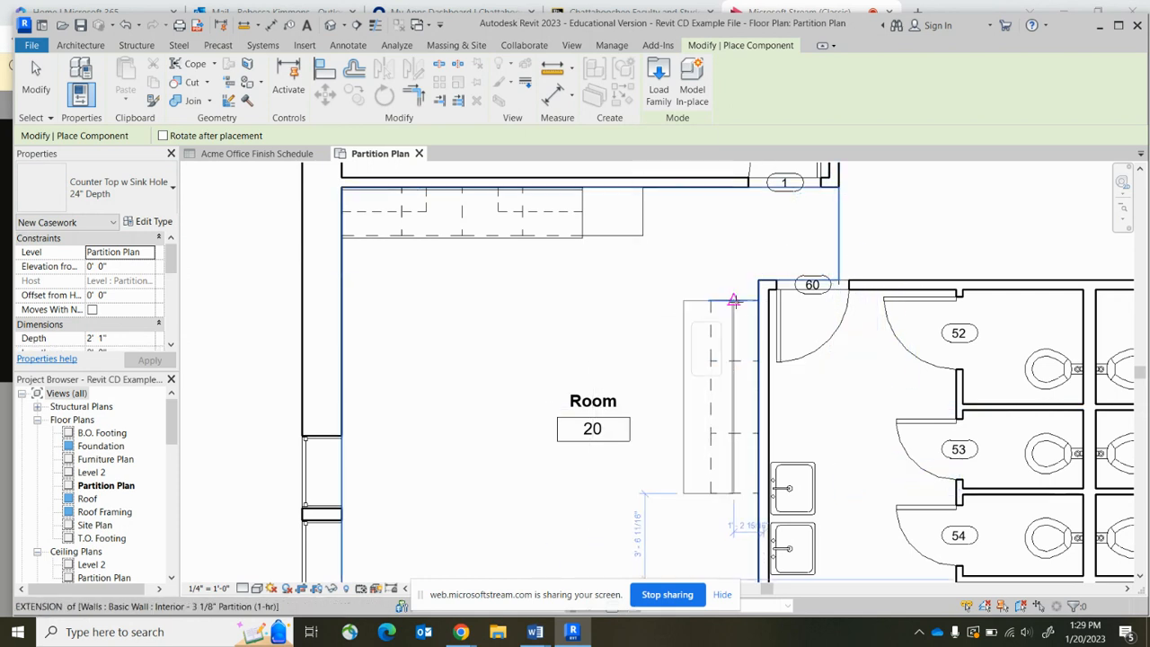
pyautogui.scroll(3, 736, 295)
pyautogui.scroll(2, 761, 292)
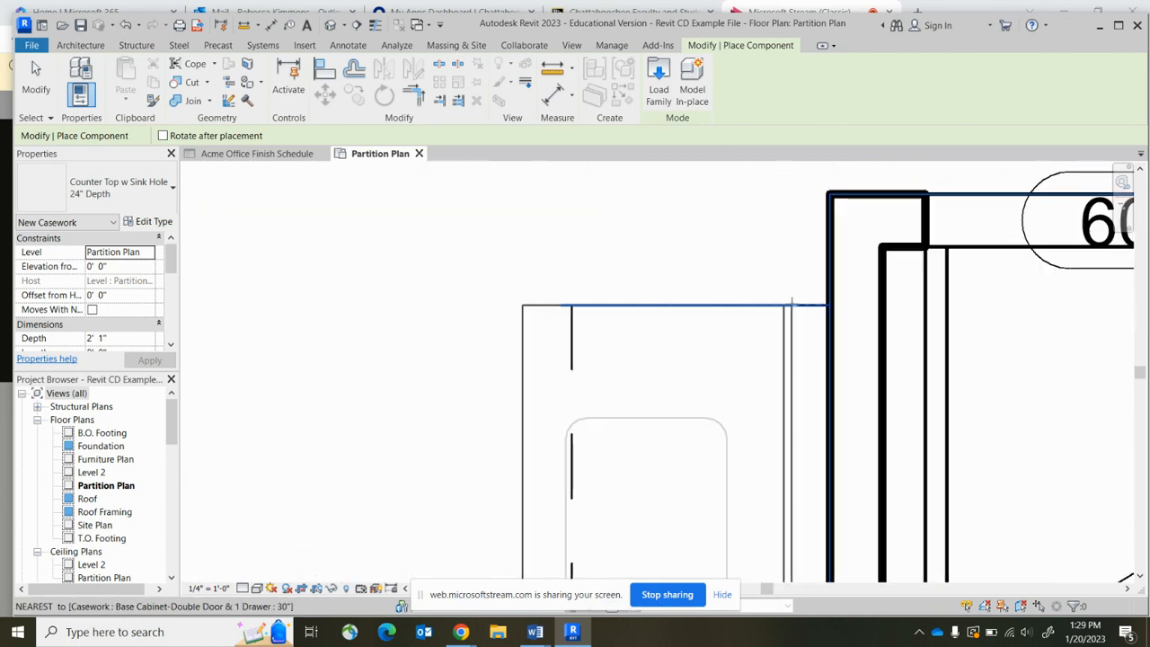
pyautogui.scroll(3, 826, 305)
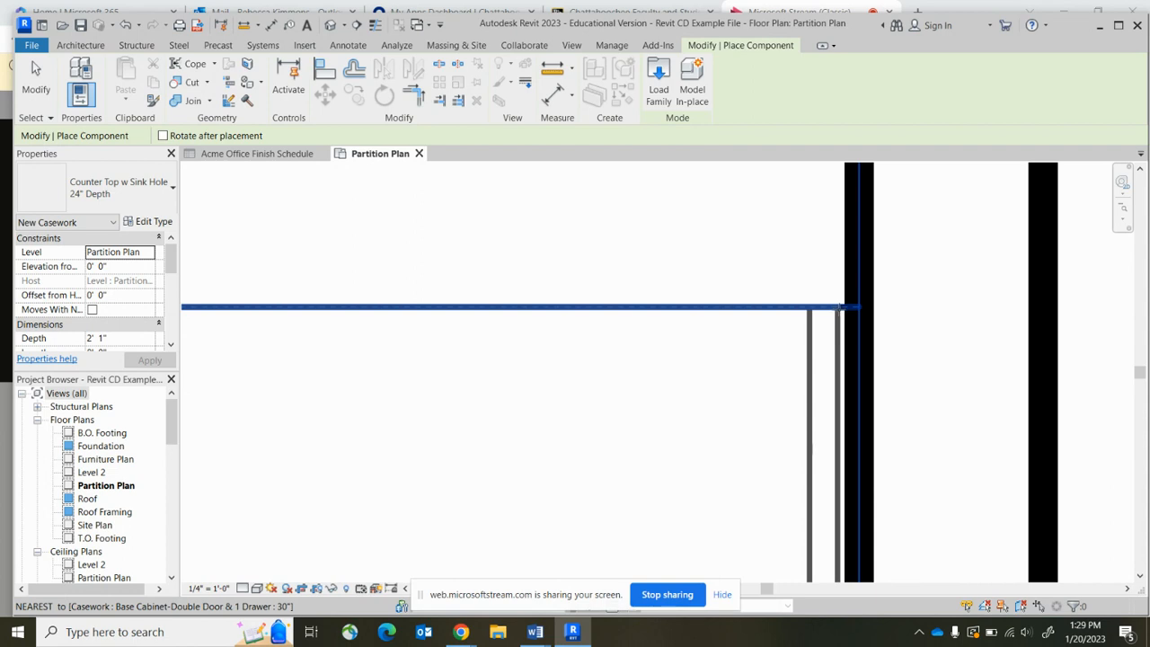
pyautogui.scroll(3, 843, 307)
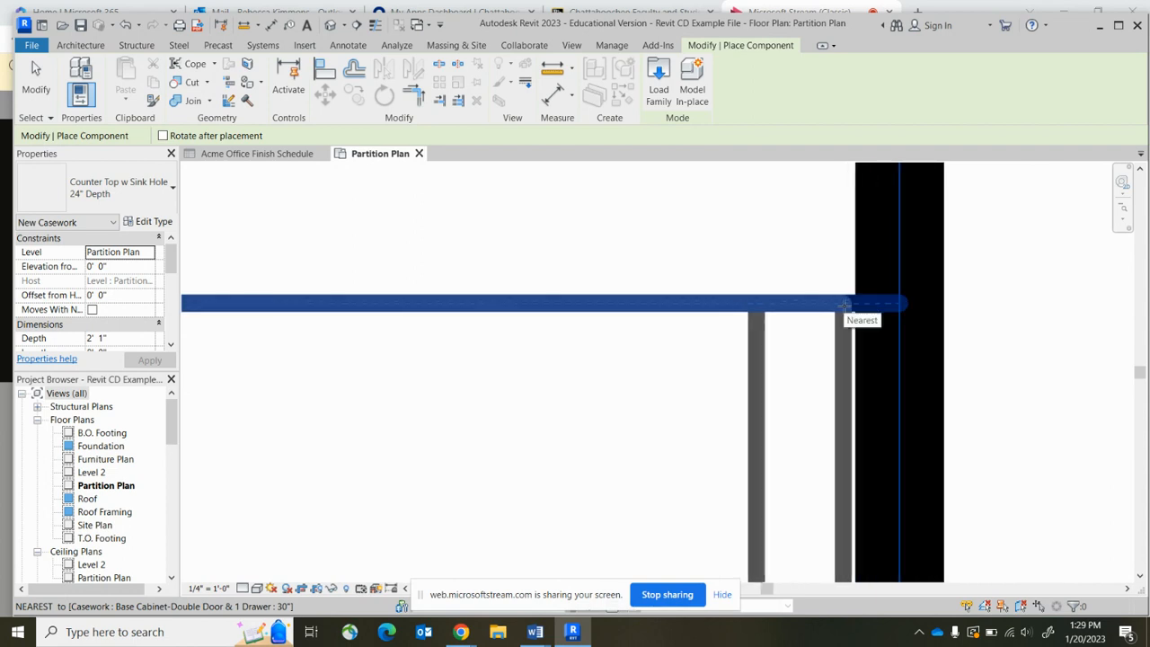
pyautogui.scroll(-5, 795, 240)
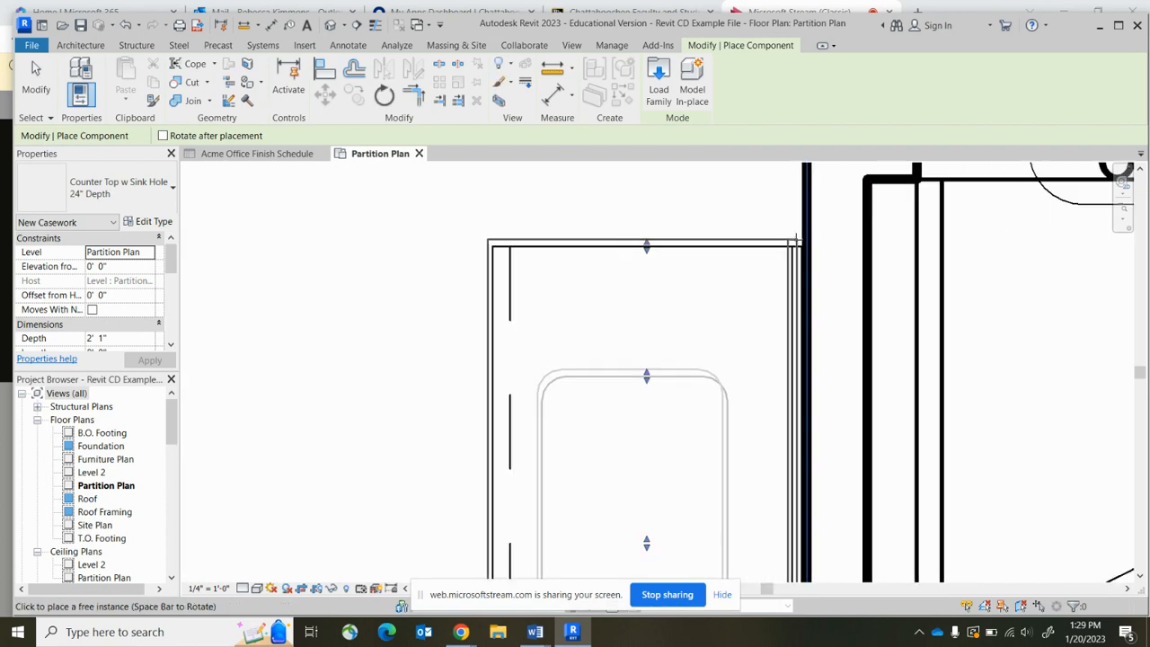
pyautogui.click(36, 79)
# Stretch the lower edge of the countertop's sink hole down to just above the lower side of the sink base cabinet
pyautogui.scroll(-3, 456, 245)
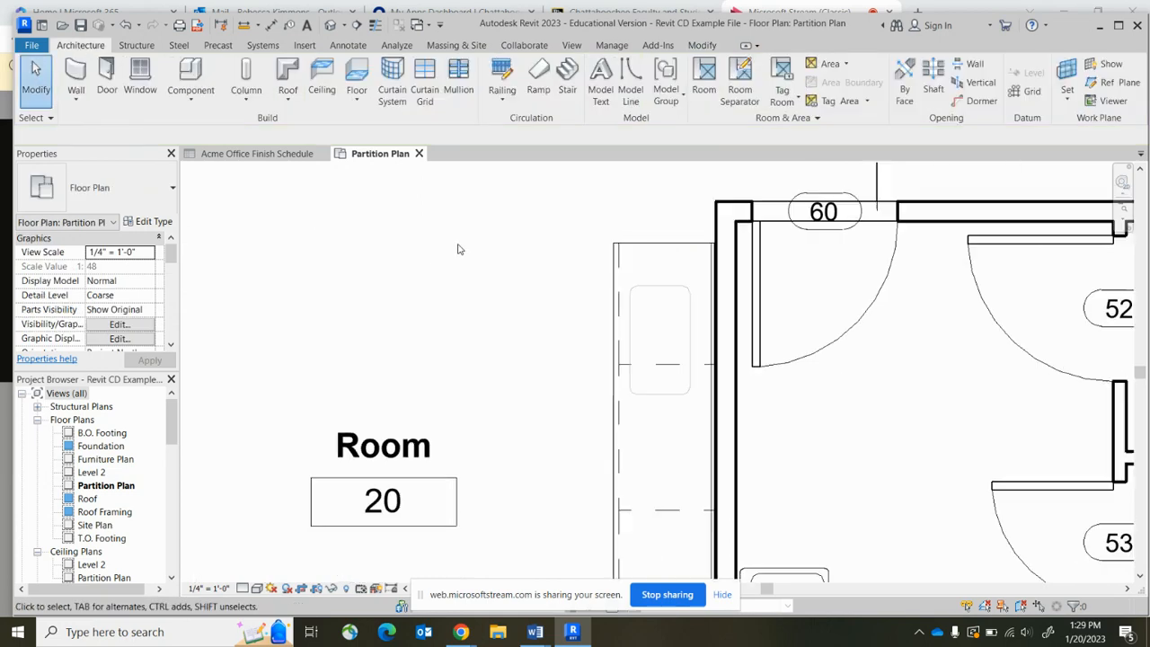
pyautogui.click(610, 249)
pyautogui.scroll(2, 606, 239)
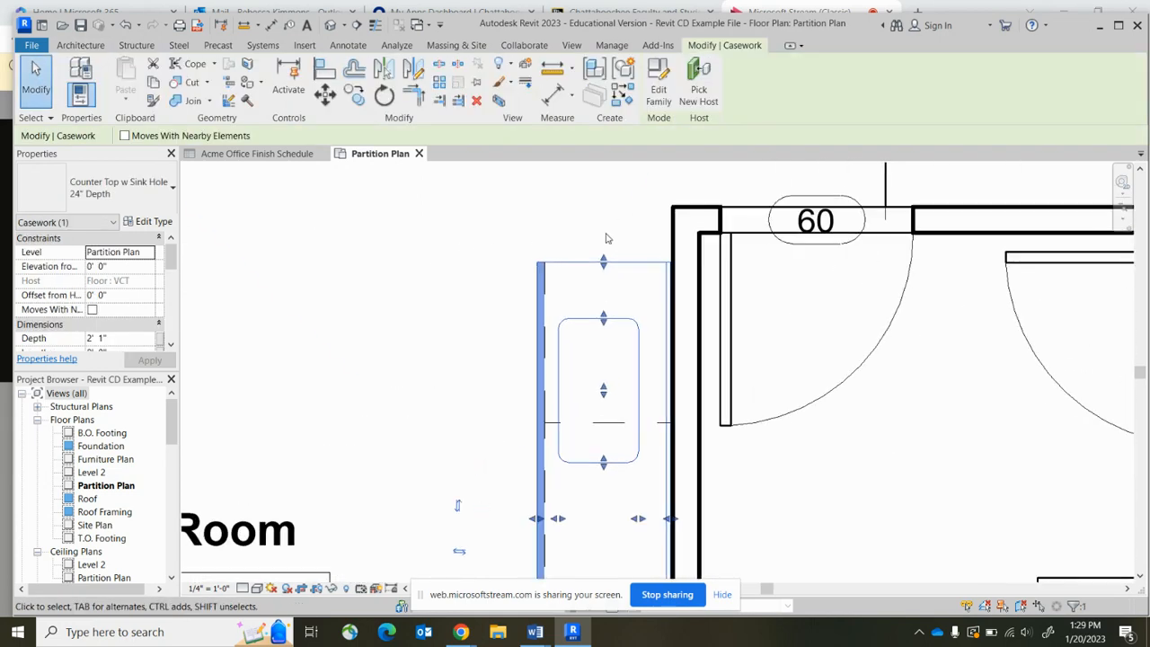
pyautogui.scroll(-3, 605, 240)
pyautogui.scroll(3, 608, 306)
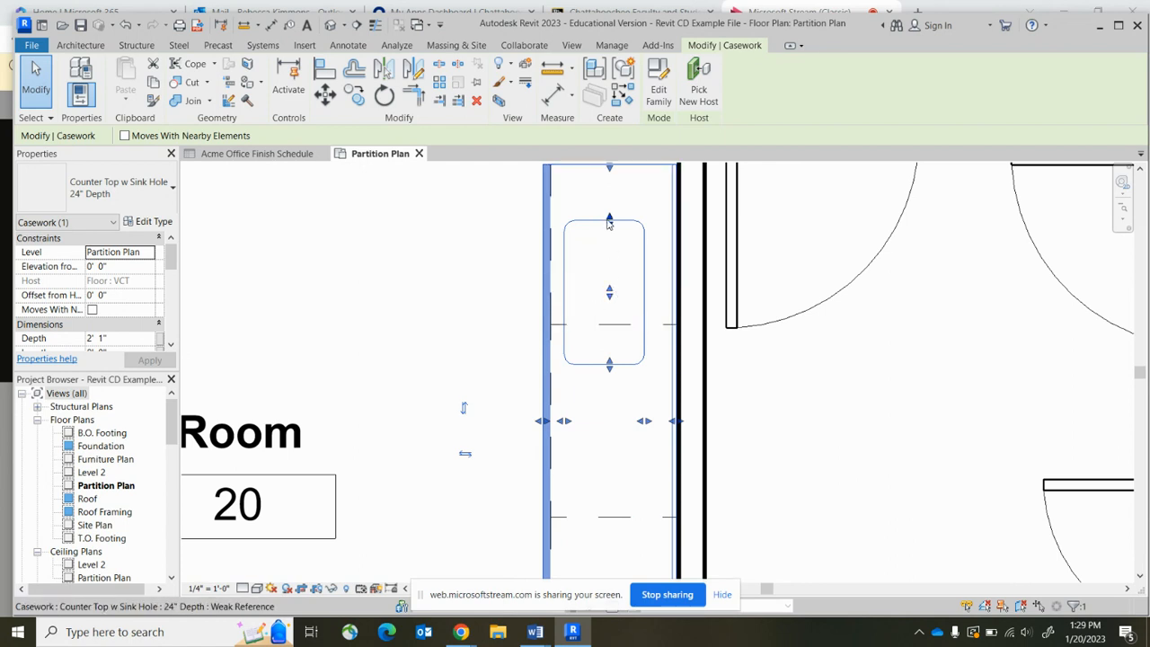
pyautogui.moveTo(610, 373); pyautogui.dragTo(609, 456)
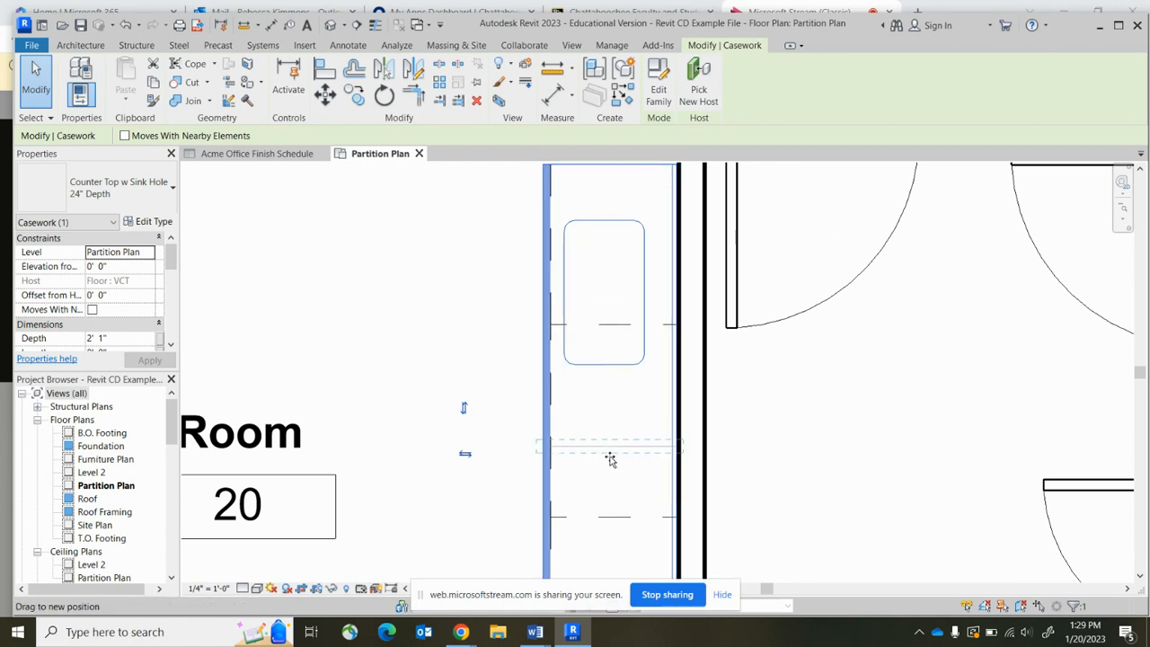
pyautogui.moveTo(611, 503); pyautogui.dragTo(613, 503)
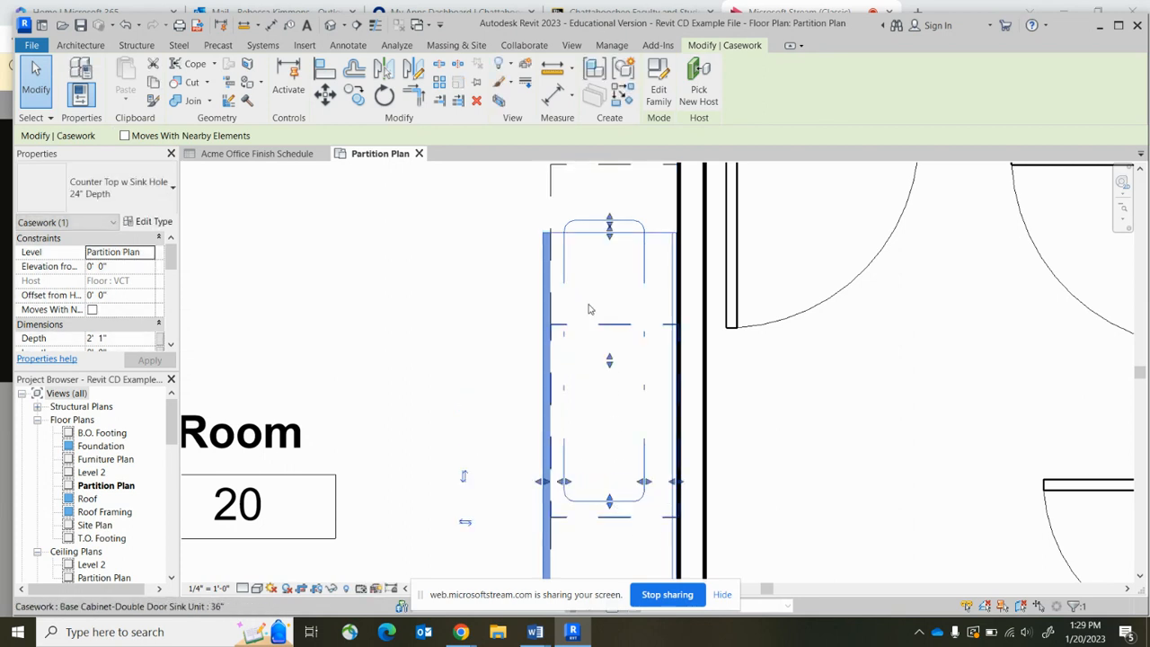
# Try to move the upper end of the sink-hole countertop down over the sink base cabinet, and cancel the change
pyautogui.moveTo(610, 236); pyautogui.dragTo(616, 321)
pyautogui.moveTo(610, 383); pyautogui.dragTo(609, 387)
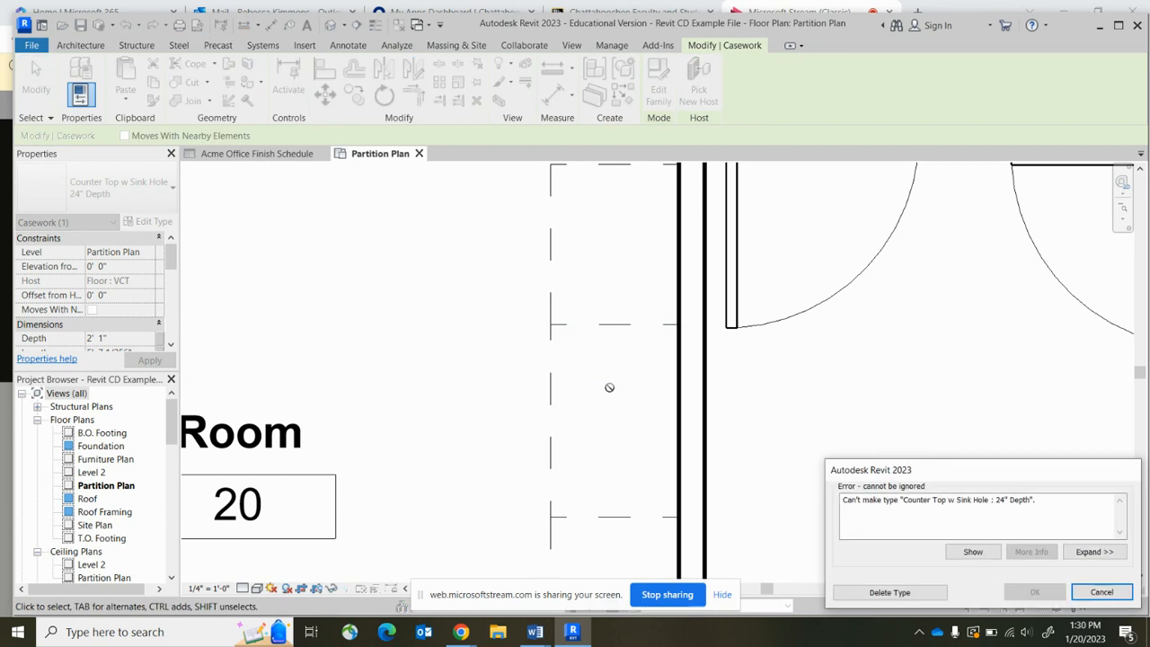
pyautogui.click(1102, 594)
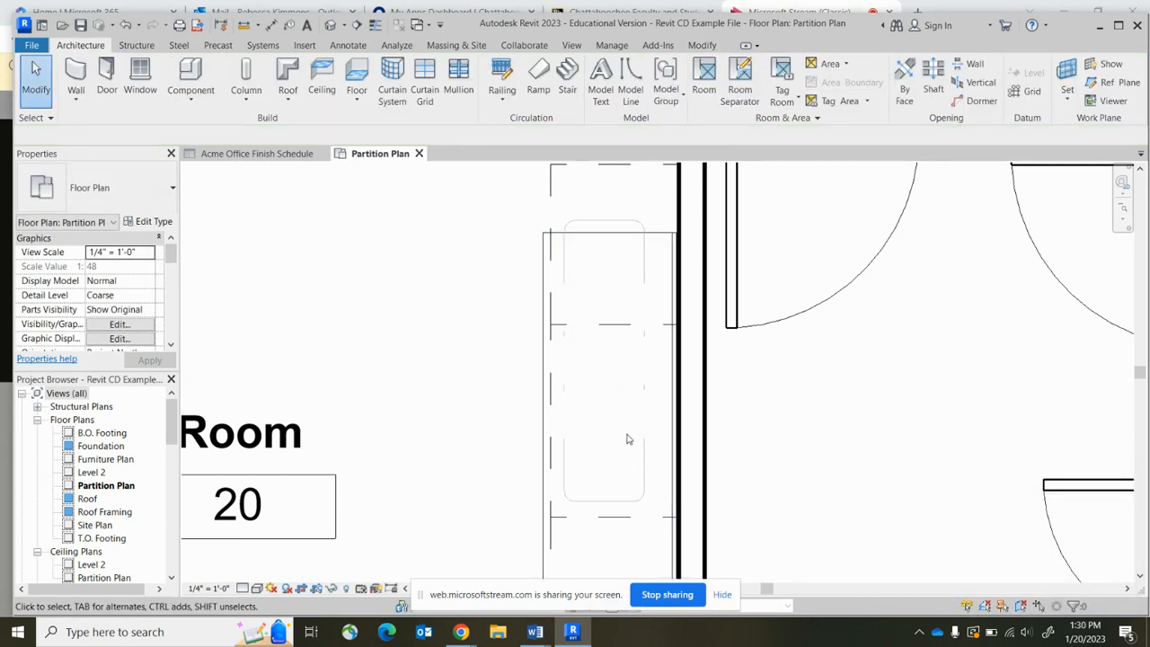
# Move the sink hole's upper edge down so the hole fits within the sink base cabinet
pyautogui.click(593, 221)
pyautogui.moveTo(609, 218); pyautogui.dragTo(623, 364)
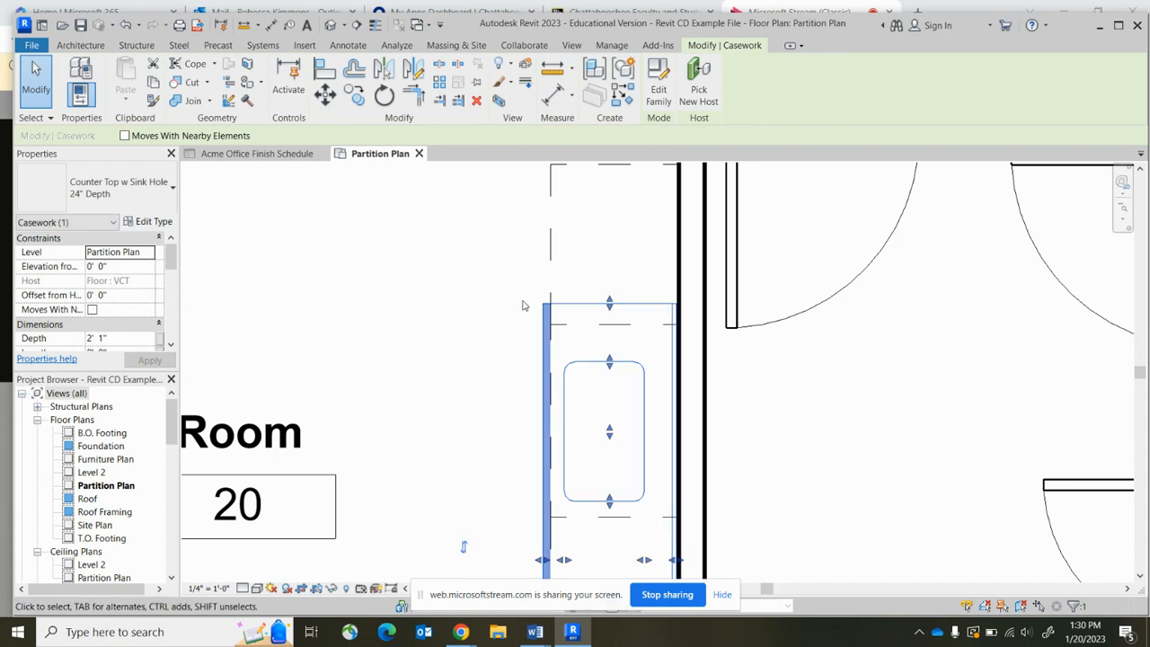
pyautogui.scroll(-2, 494, 274)
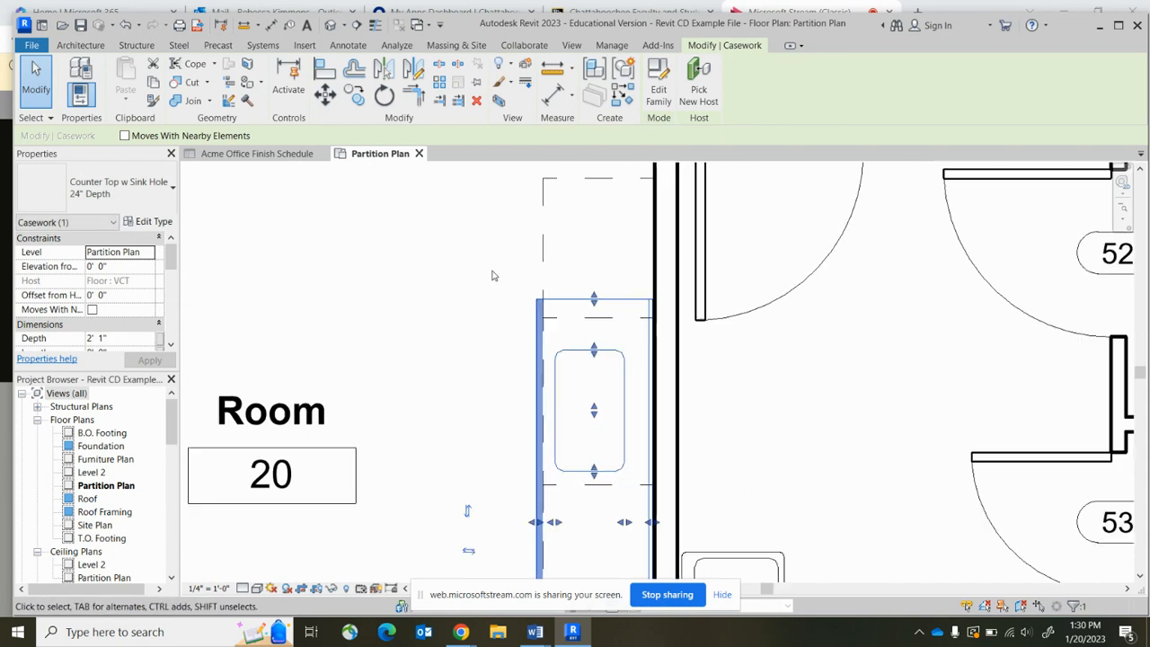
pyautogui.scroll(1, 504, 321)
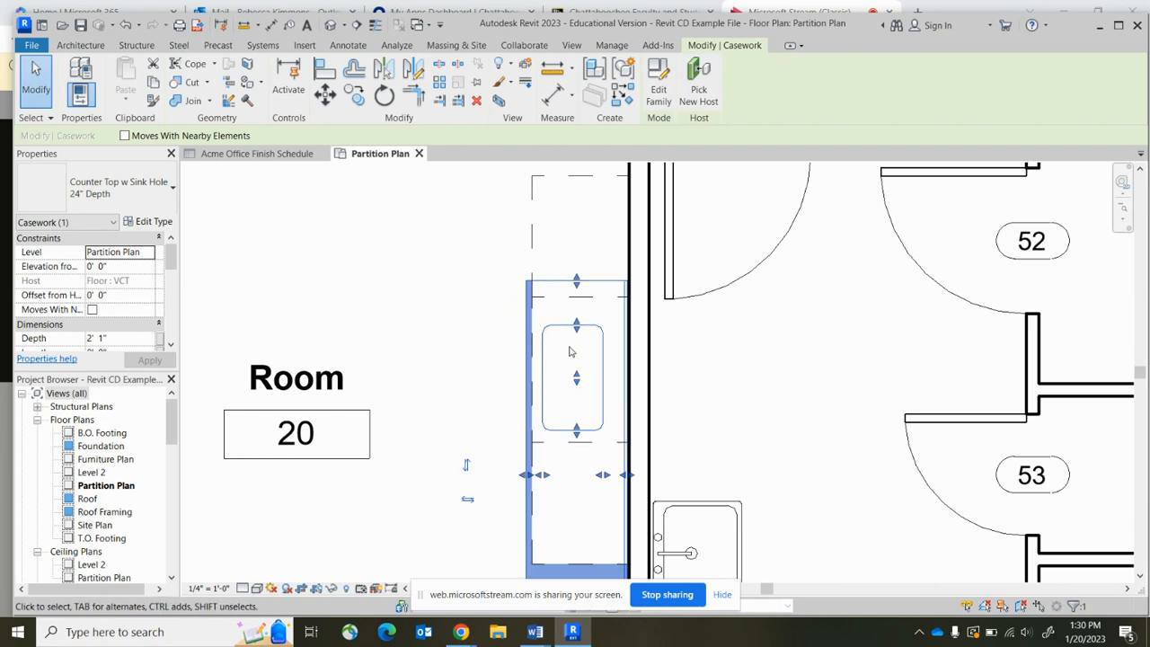
pyautogui.click(469, 342)
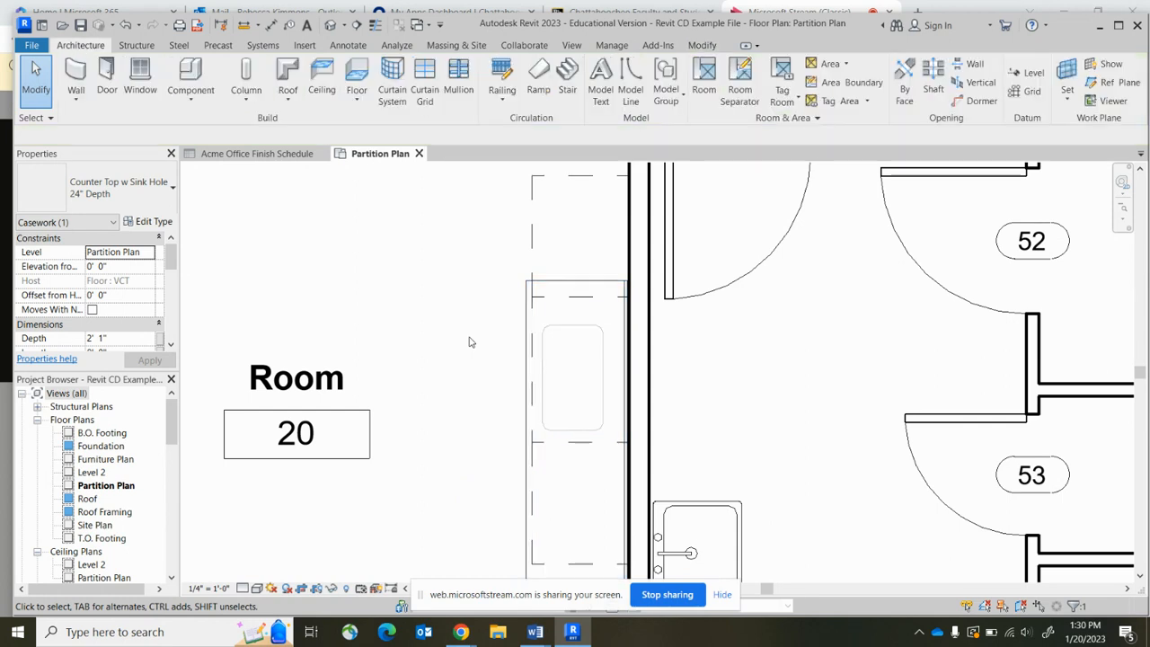
# Stretch the upper end of the sink-hole countertop until it slightly overhangs the uppermost base cabinet
pyautogui.click(565, 284)
pyautogui.scroll(-1, 553, 286)
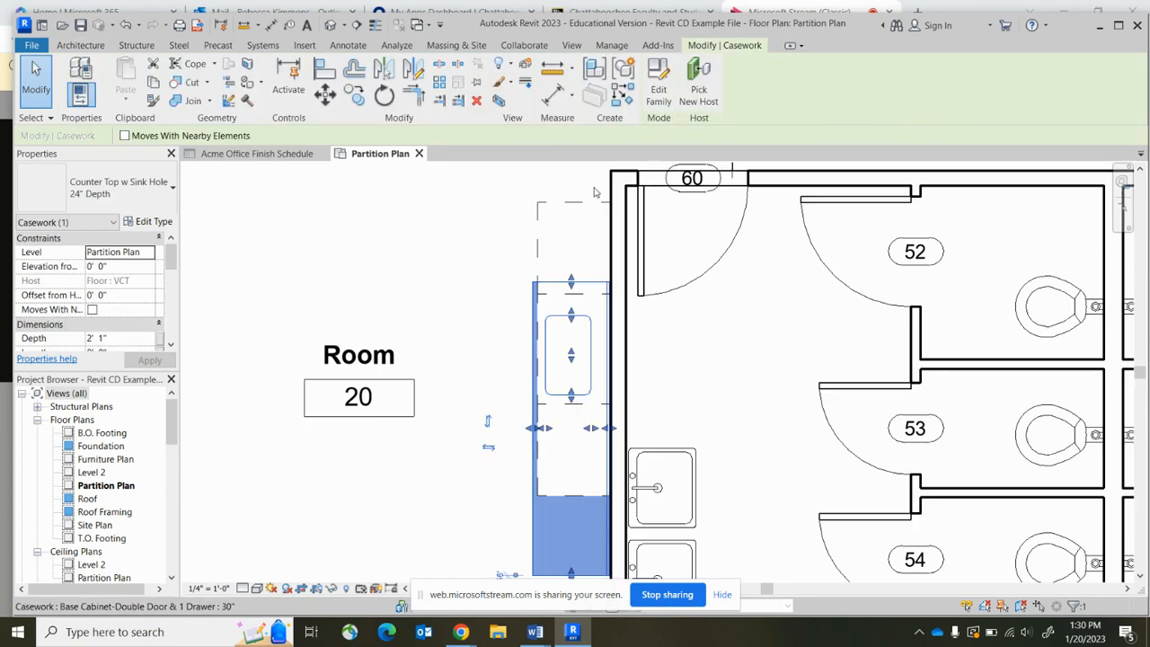
pyautogui.scroll(3, 553, 287)
pyautogui.moveTo(546, 236); pyautogui.dragTo(550, 207)
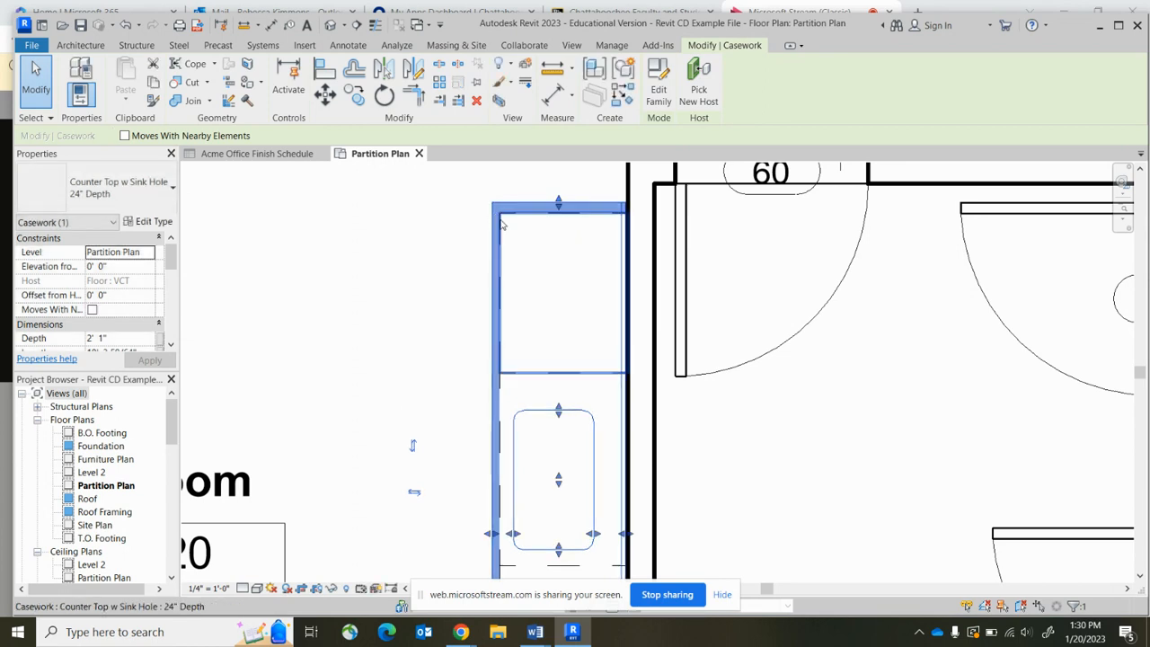
pyautogui.click(439, 225)
# Shorten the lower end of the sink-hole countertop until it slightly overhangs the lowest base cabinet
pyautogui.scroll(-2, 553, 194)
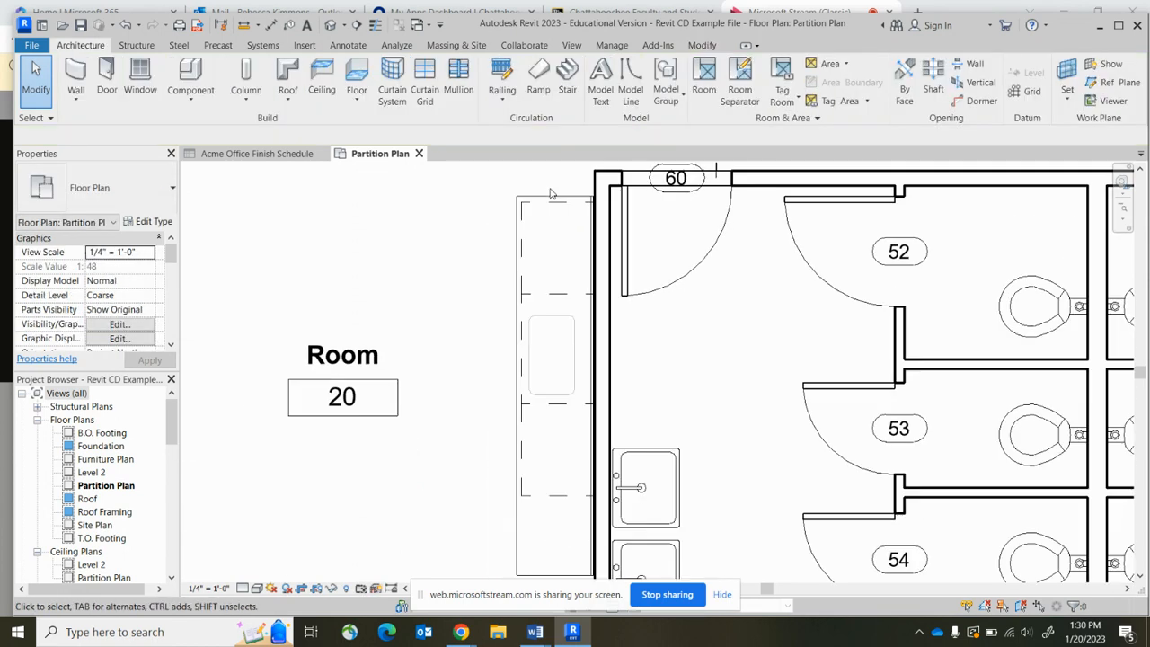
pyautogui.click(560, 533)
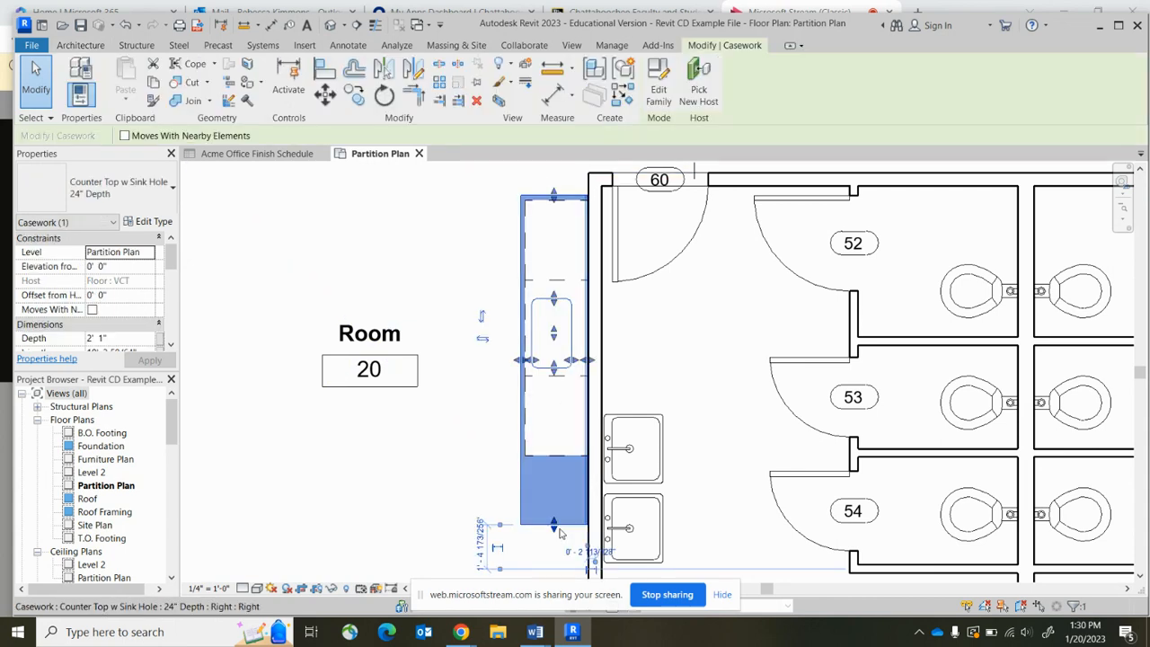
pyautogui.moveTo(553, 521); pyautogui.dragTo(551, 448)
pyautogui.scroll(4, 551, 463)
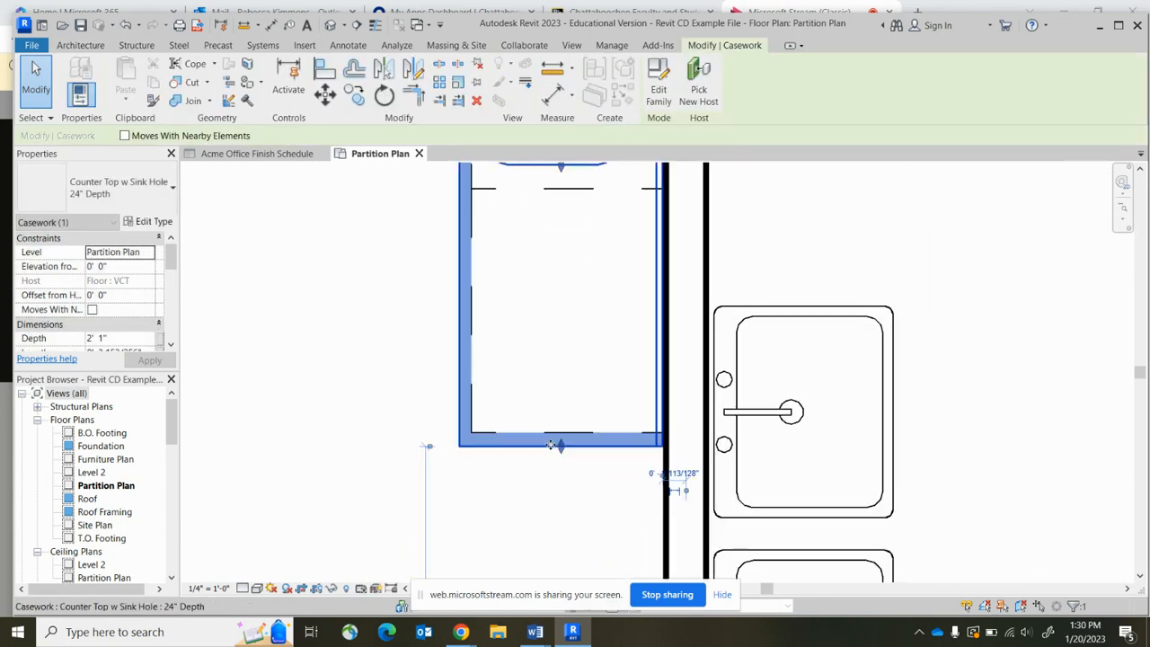
pyautogui.click(395, 404)
# Create a perspective camera view from inside Room 20 looking toward the sink-hole countertop on the right wall, and close the view
pyautogui.scroll(-2, 403, 469)
pyautogui.scroll(-2, 433, 537)
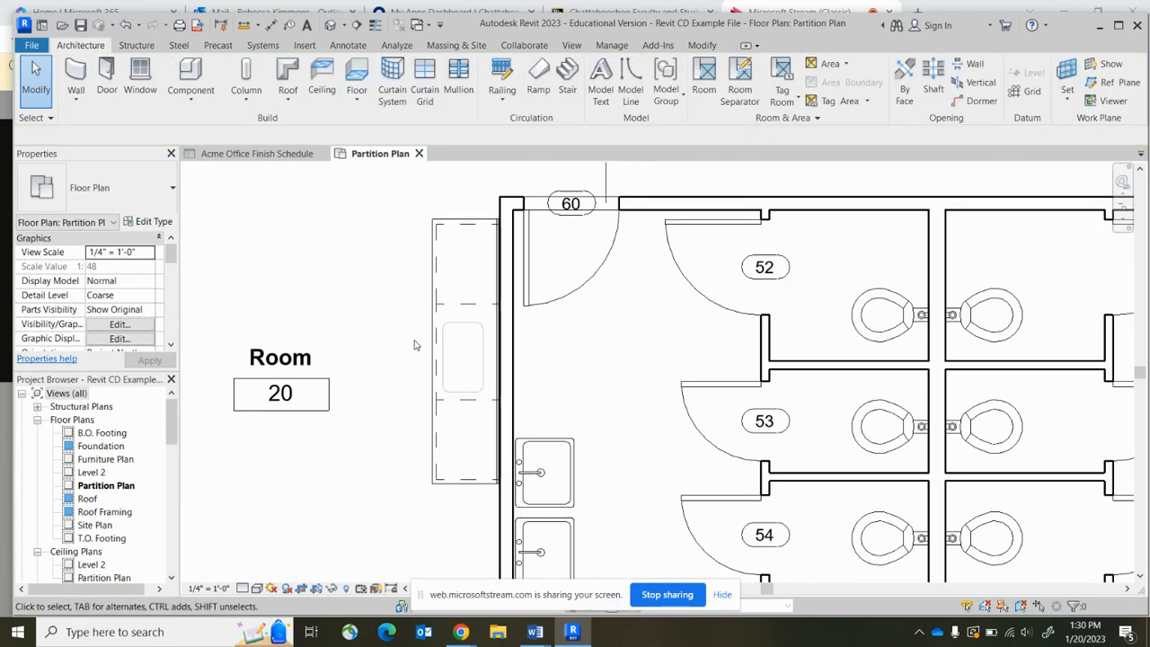
pyautogui.scroll(-2, 688, 333)
pyautogui.scroll(-3, 725, 387)
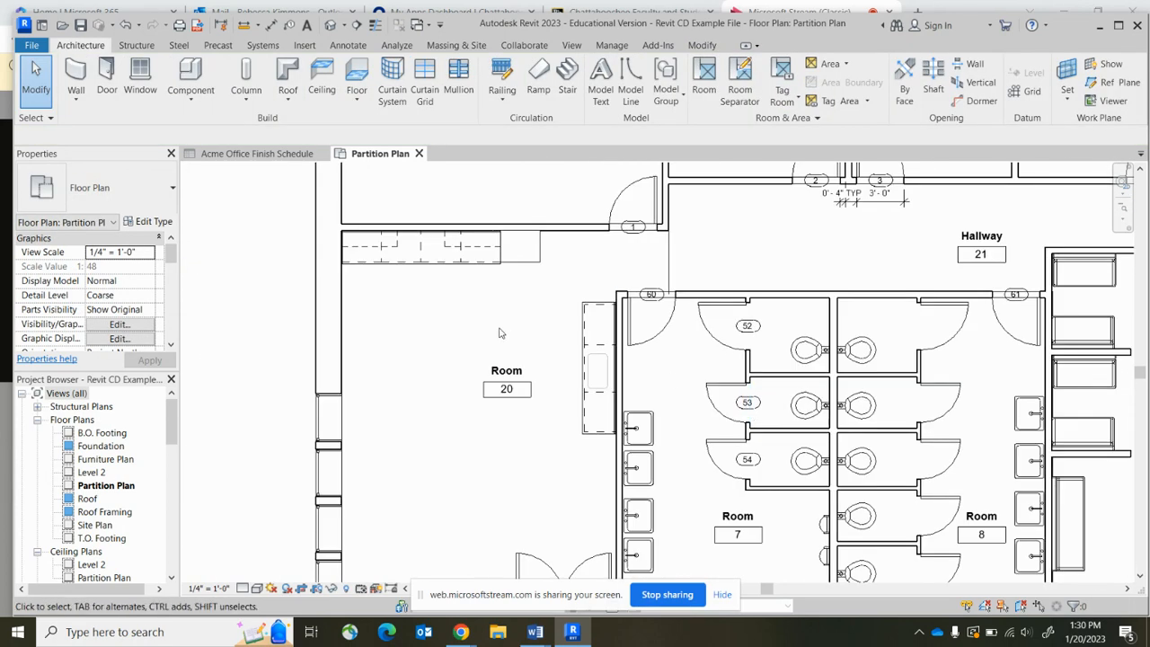
pyautogui.scroll(1, 501, 333)
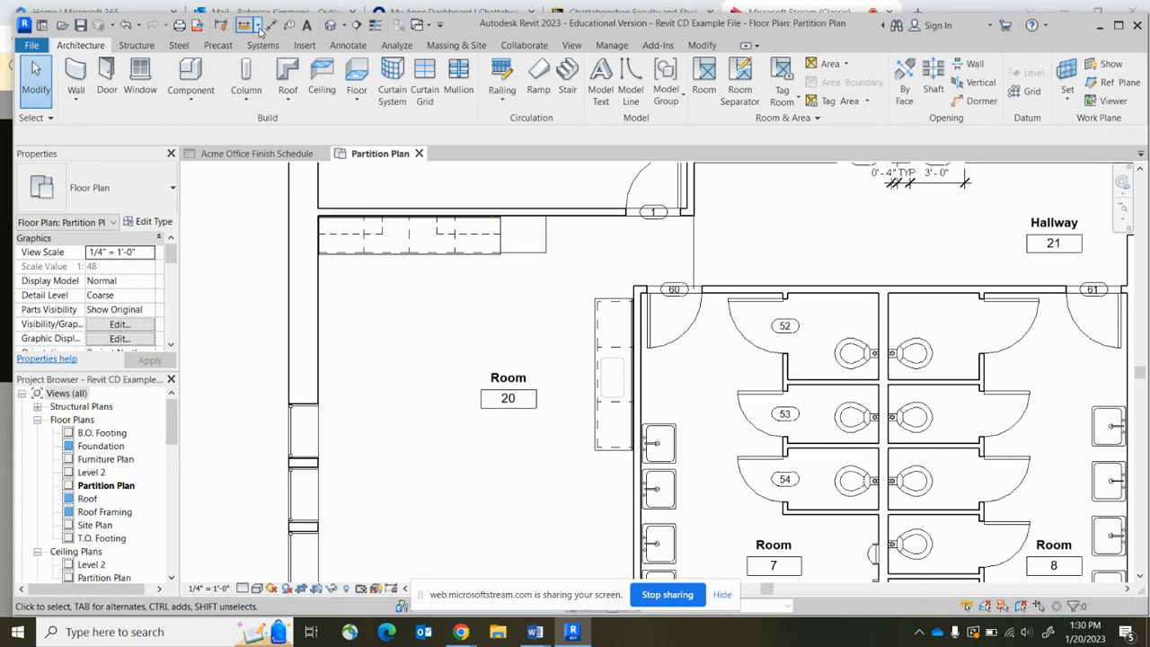
pyautogui.click(344, 32)
pyautogui.click(364, 59)
pyautogui.click(367, 287)
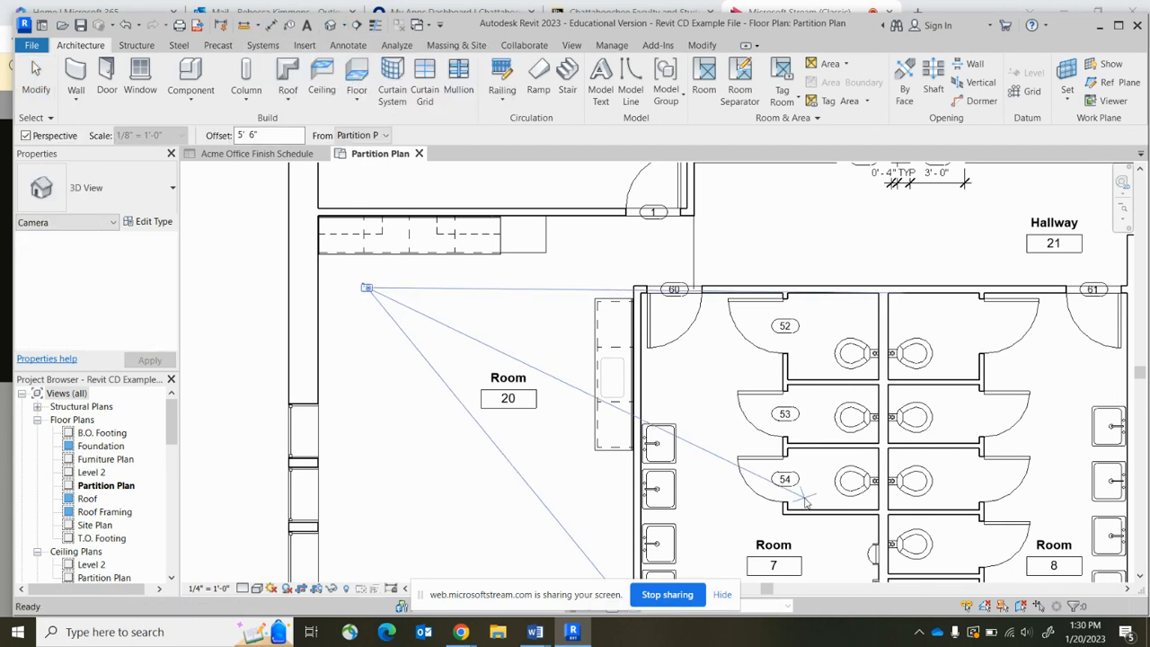
pyautogui.click(771, 491)
pyautogui.scroll(2, 611, 461)
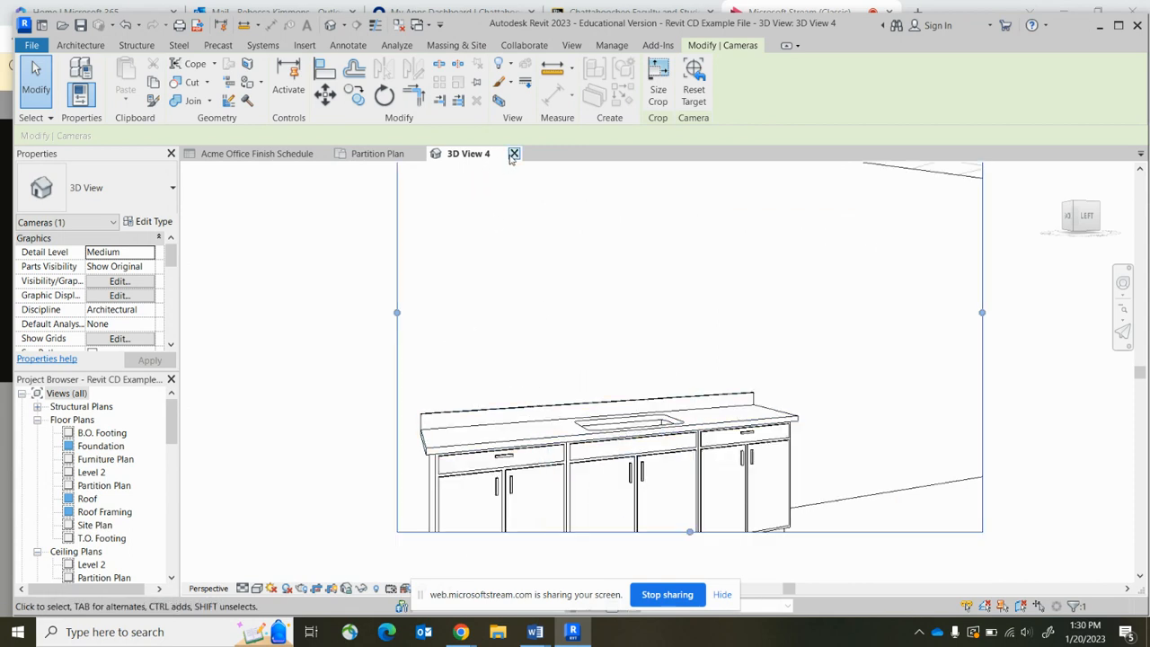
pyautogui.click(514, 154)
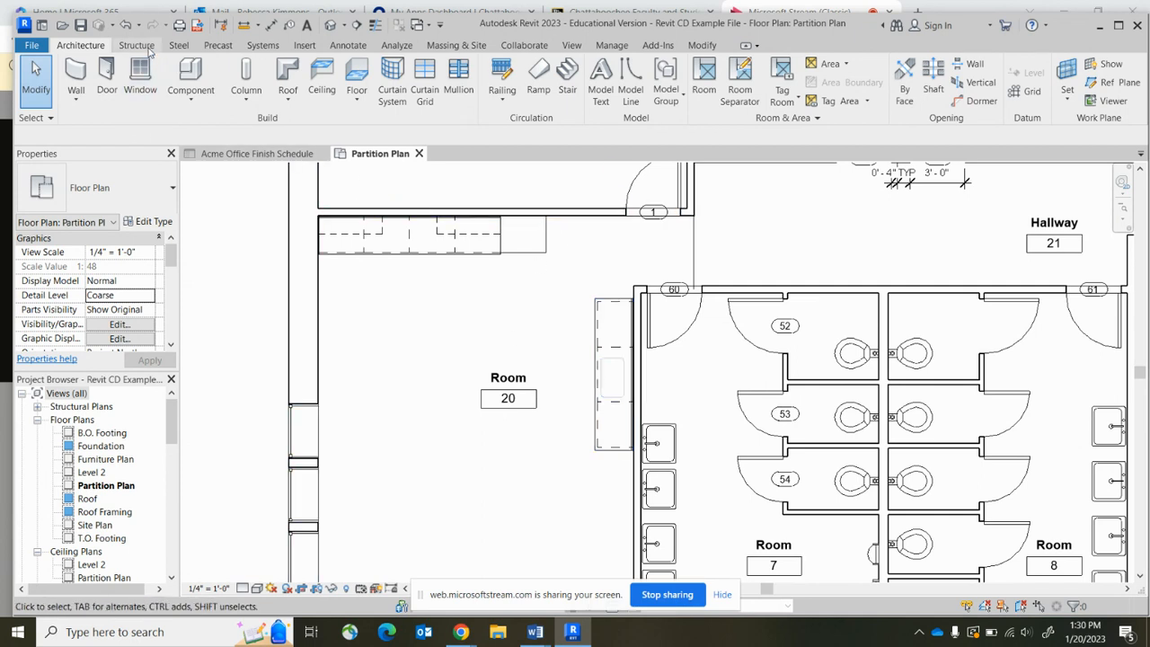
# Load the Sink Kitchen-Single family from the Plumbing > Architectural > Fixtures > Sinks library folder for placement as a component
pyautogui.click(190, 76)
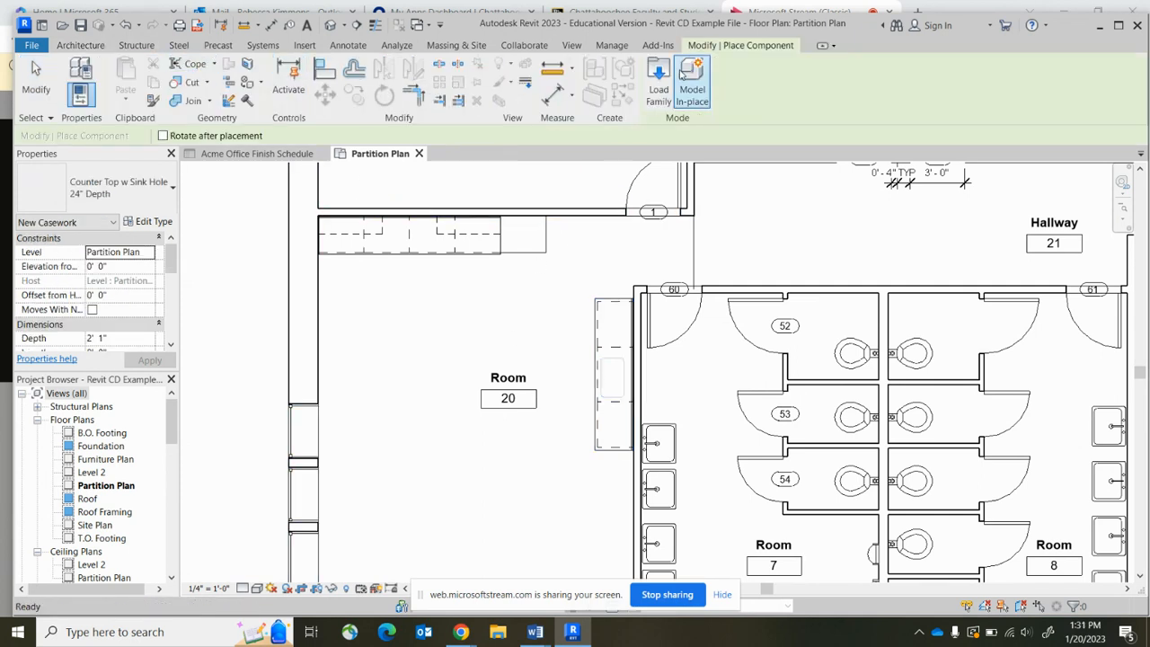
pyautogui.click(660, 79)
pyautogui.click(850, 192)
pyautogui.click(851, 193)
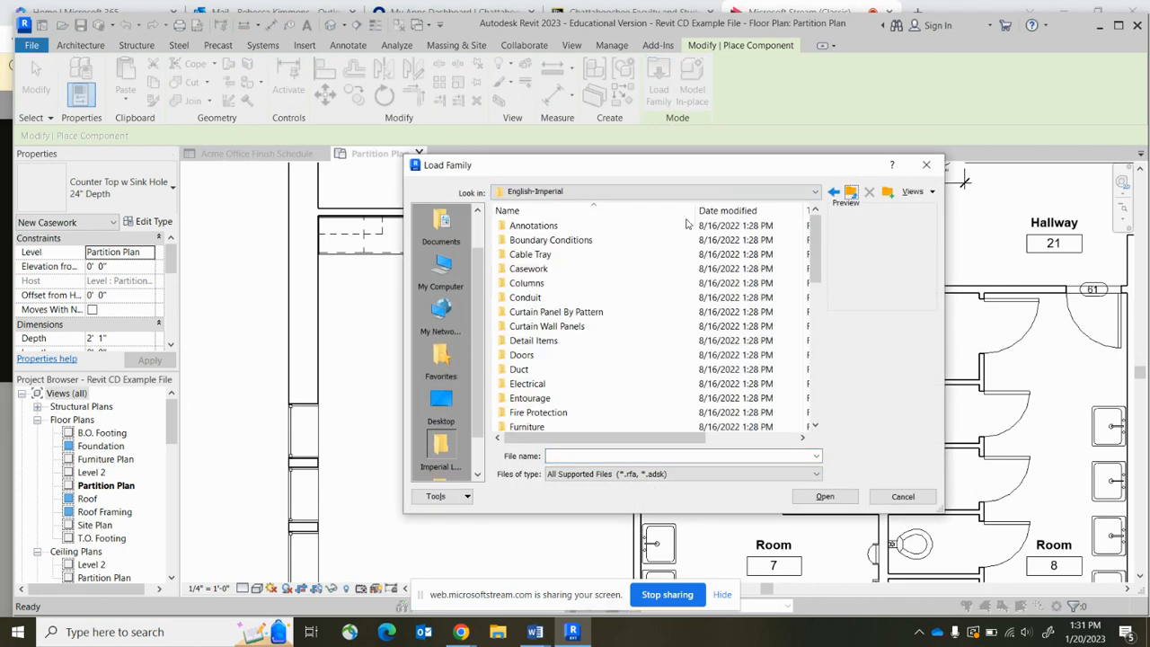
pyautogui.scroll(-3, 503, 269)
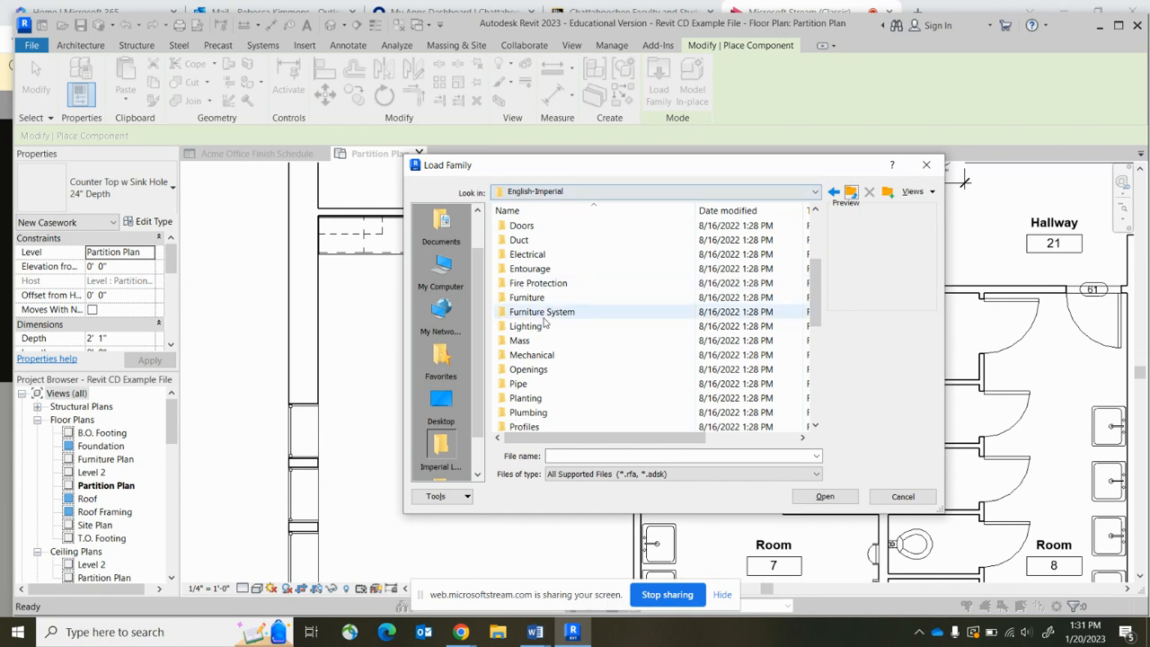
pyautogui.doubleClick(539, 413)
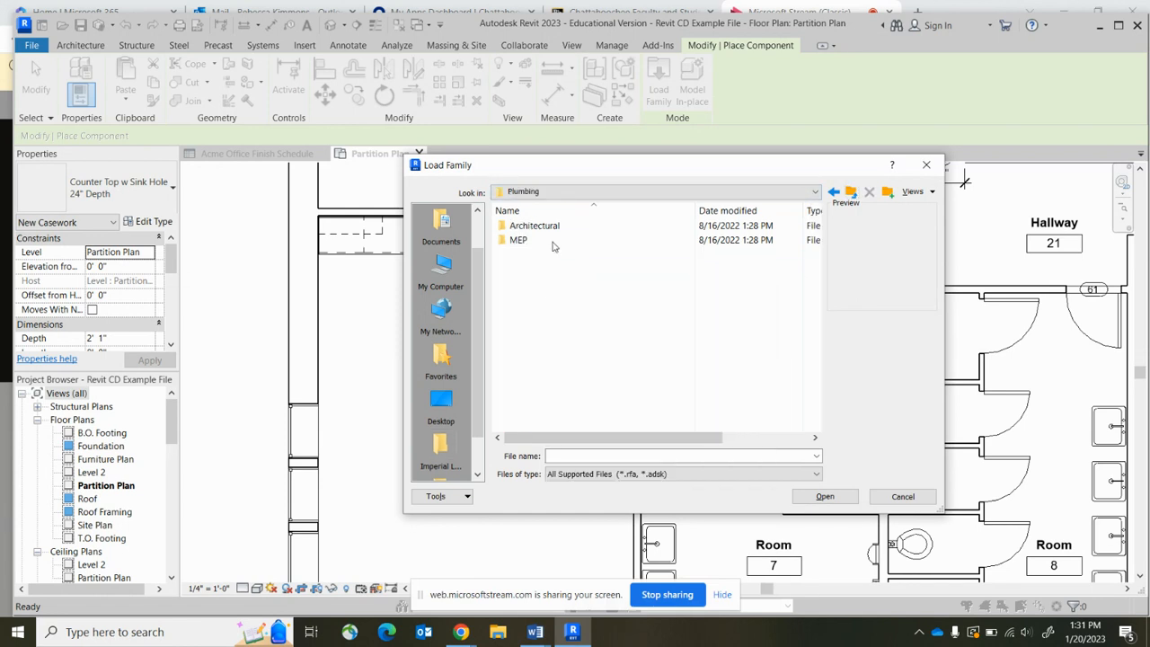
pyautogui.doubleClick(530, 226)
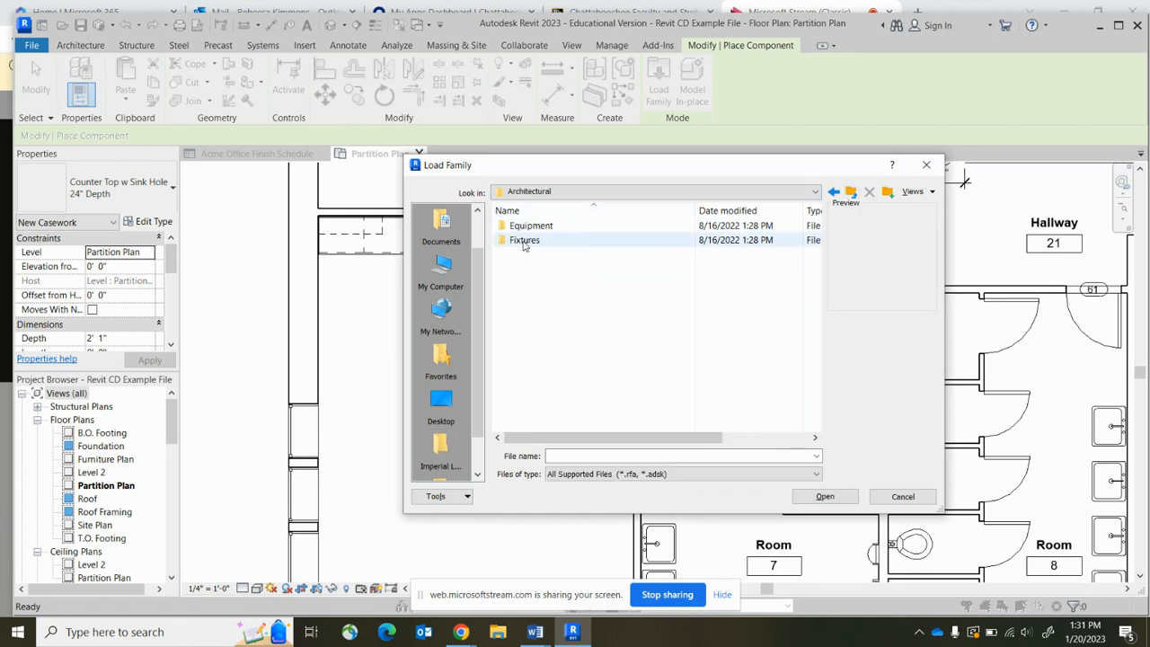
pyautogui.doubleClick(524, 241)
pyautogui.click(526, 283)
pyautogui.doubleClick(527, 286)
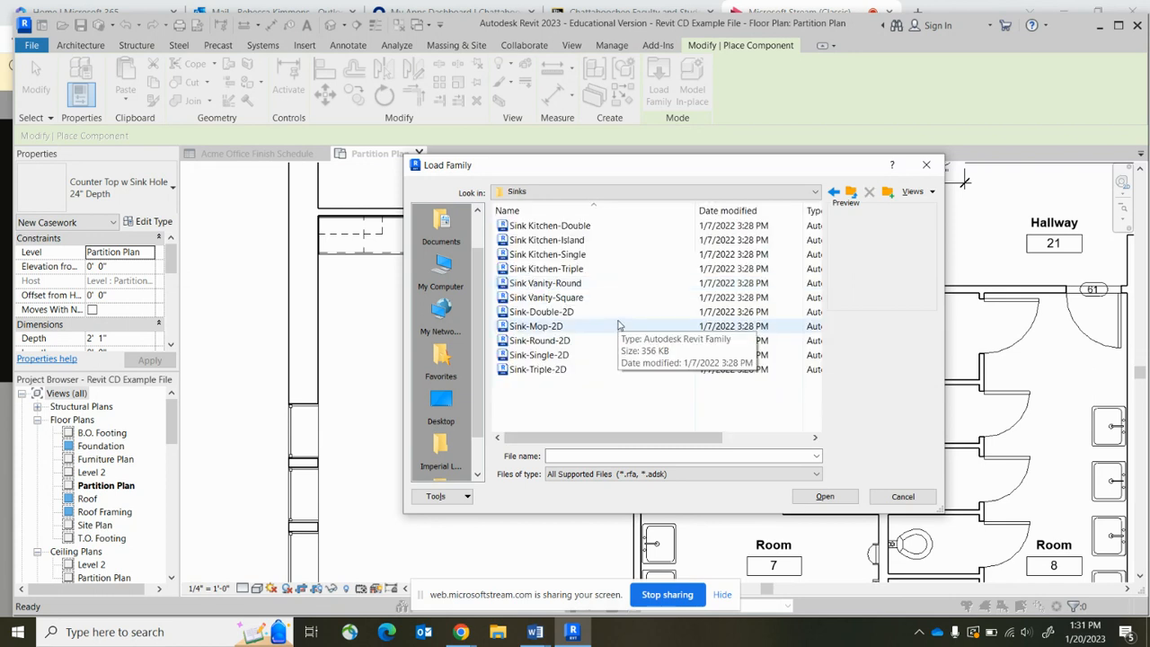
pyautogui.click(557, 256)
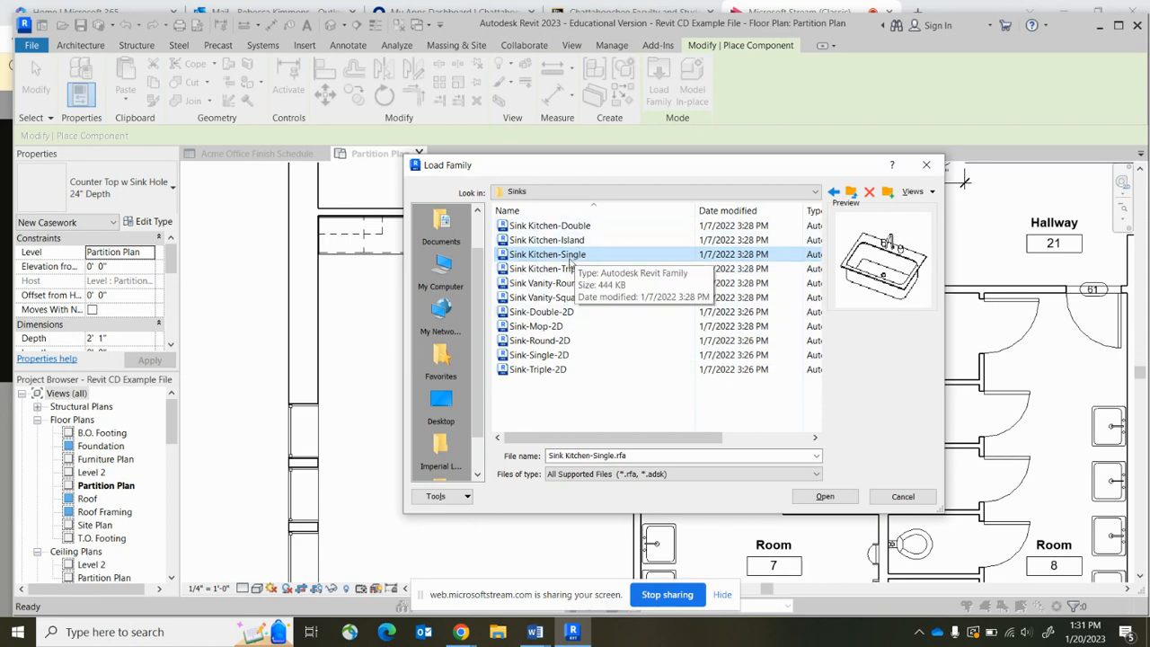
pyautogui.click(825, 497)
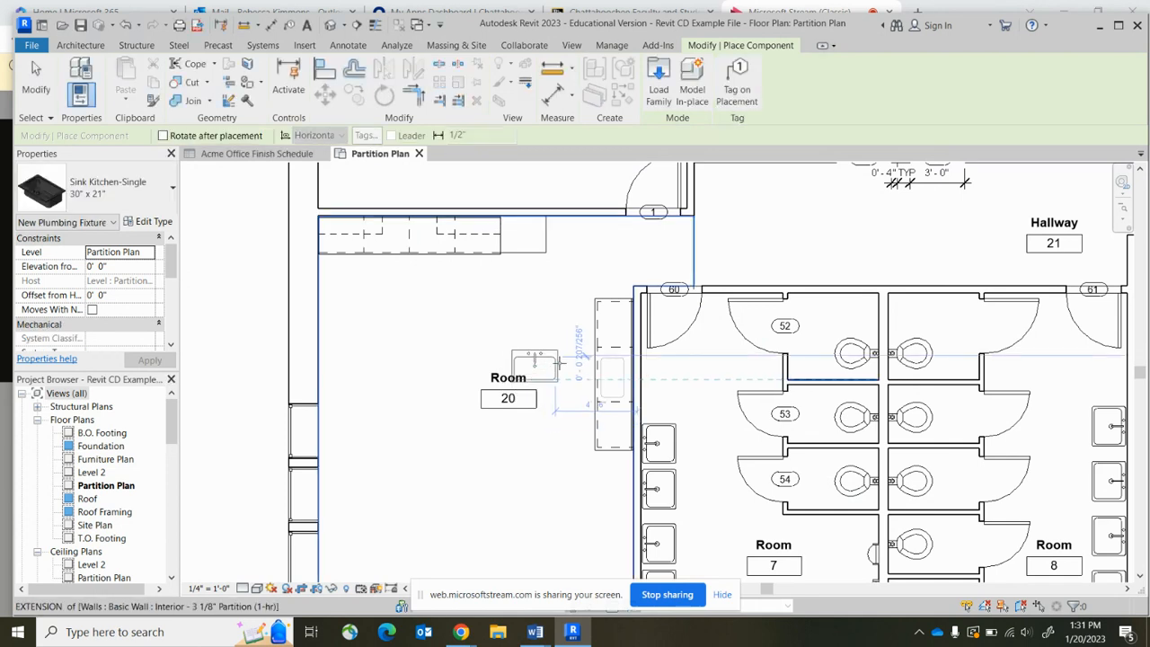
# Rotate the 30" x 21" kitchen sink with its faucet toward the wall and place it centred on Room 20's sink base cabinet
pyautogui.press('space')
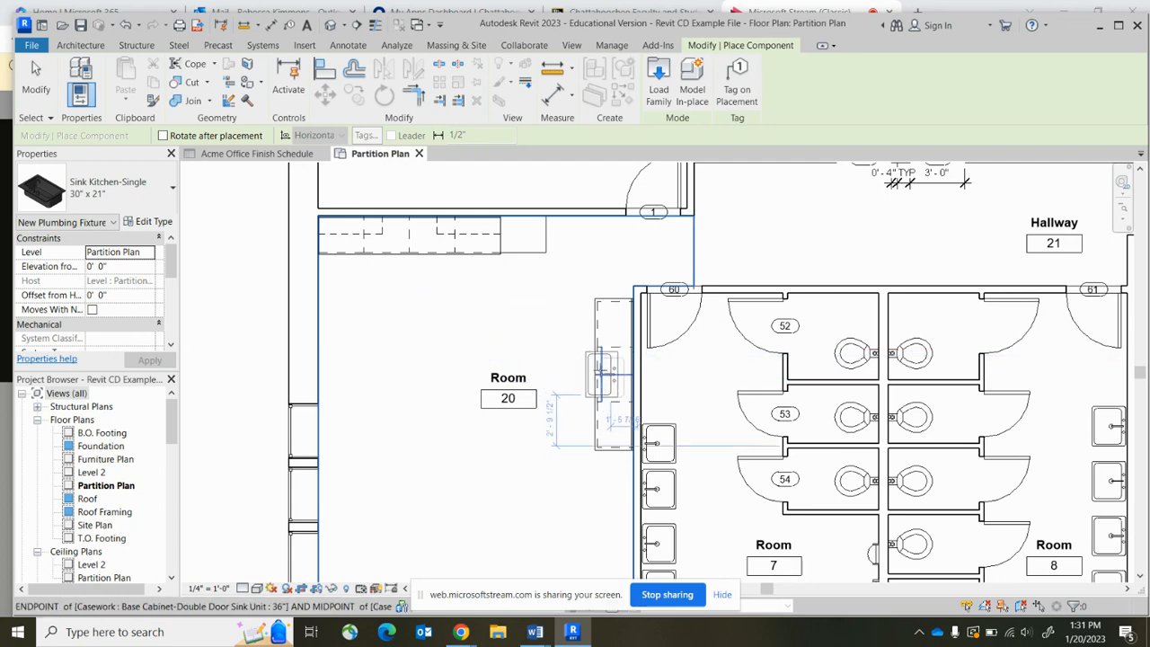
pyautogui.scroll(4, 600, 371)
pyautogui.scroll(2, 629, 381)
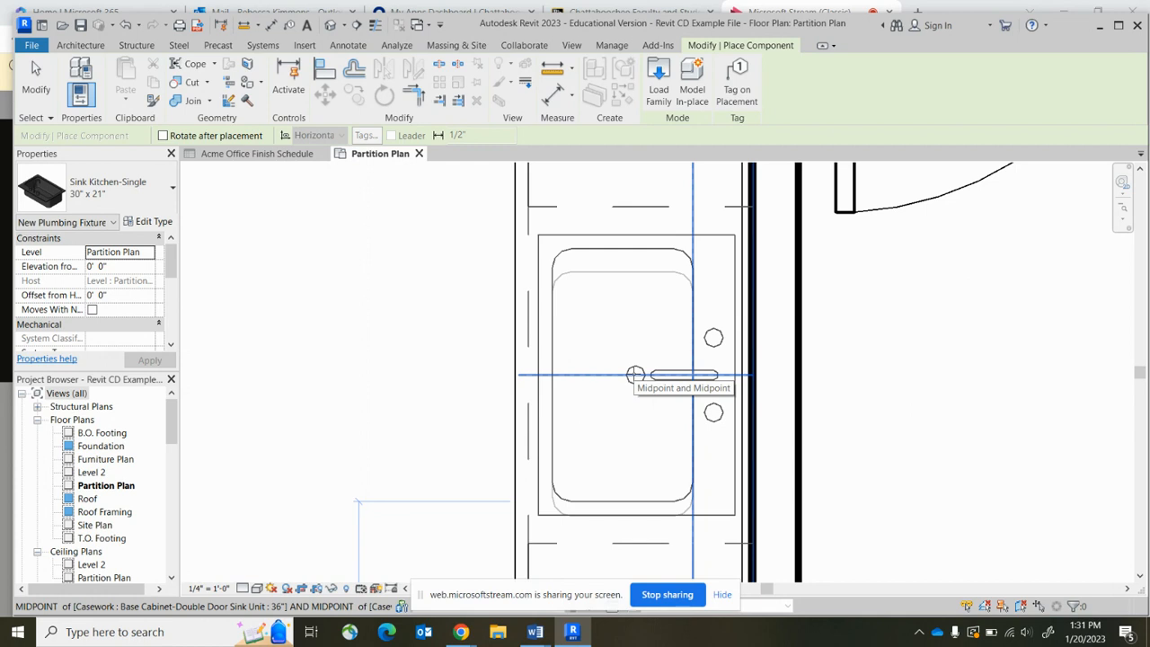
pyautogui.click(635, 373)
pyautogui.scroll(-3, 635, 374)
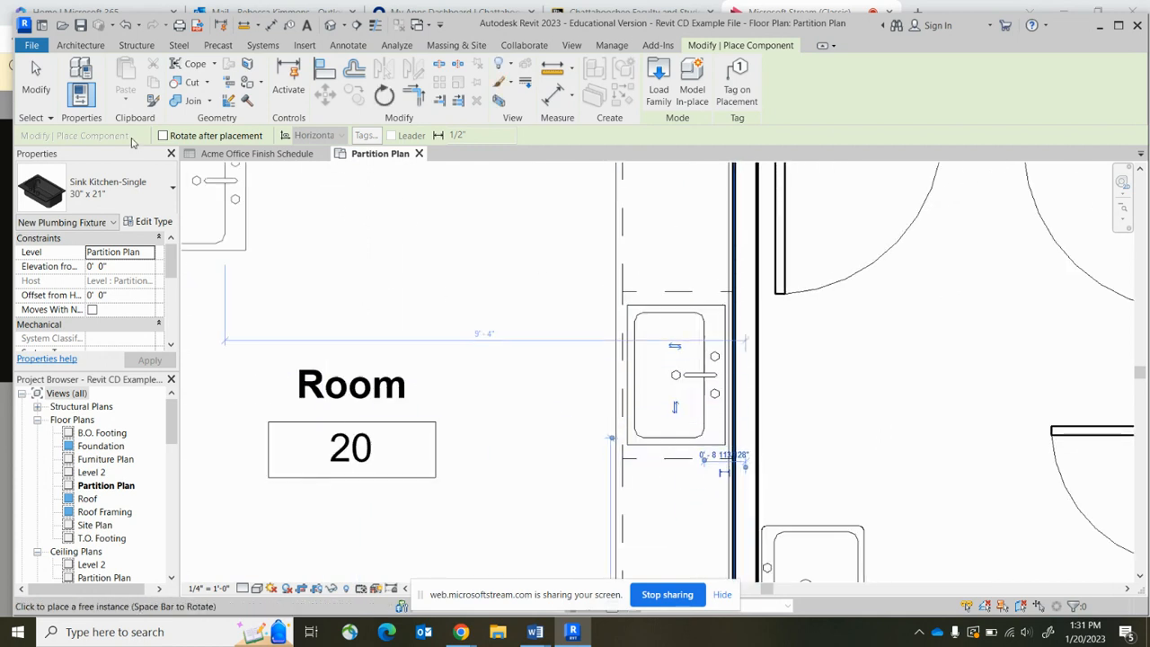
pyautogui.click(38, 76)
# Shift the countertop hole's upper and lower edges upward to line up with the sink's basin outline
pyautogui.scroll(2, 611, 328)
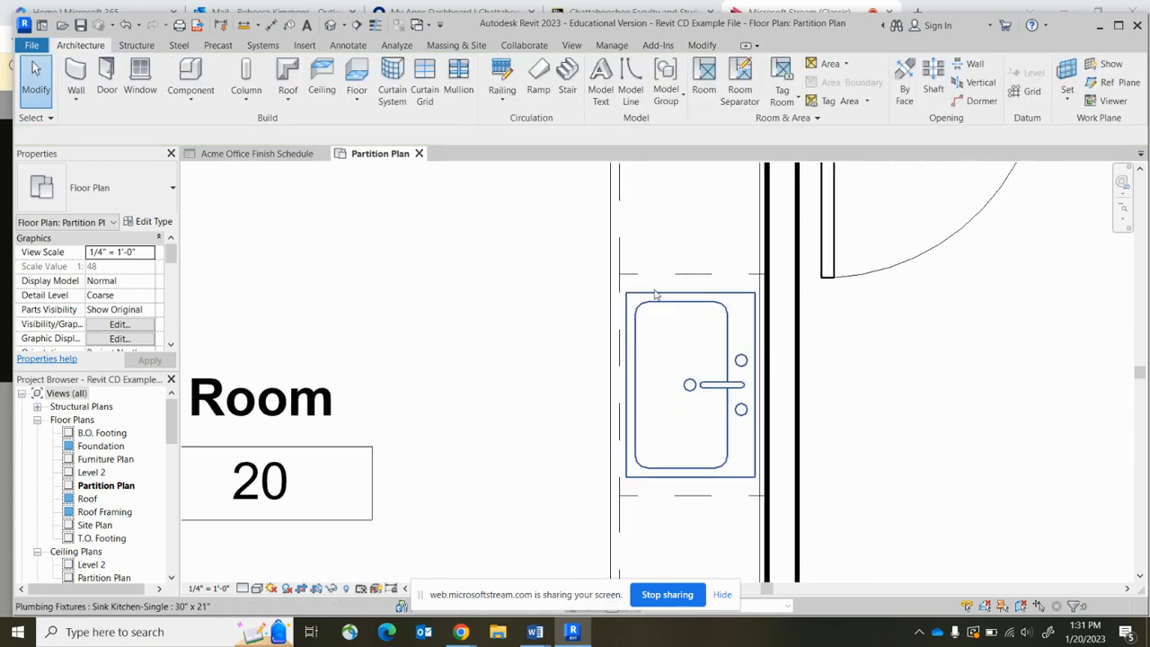
pyautogui.click(607, 243)
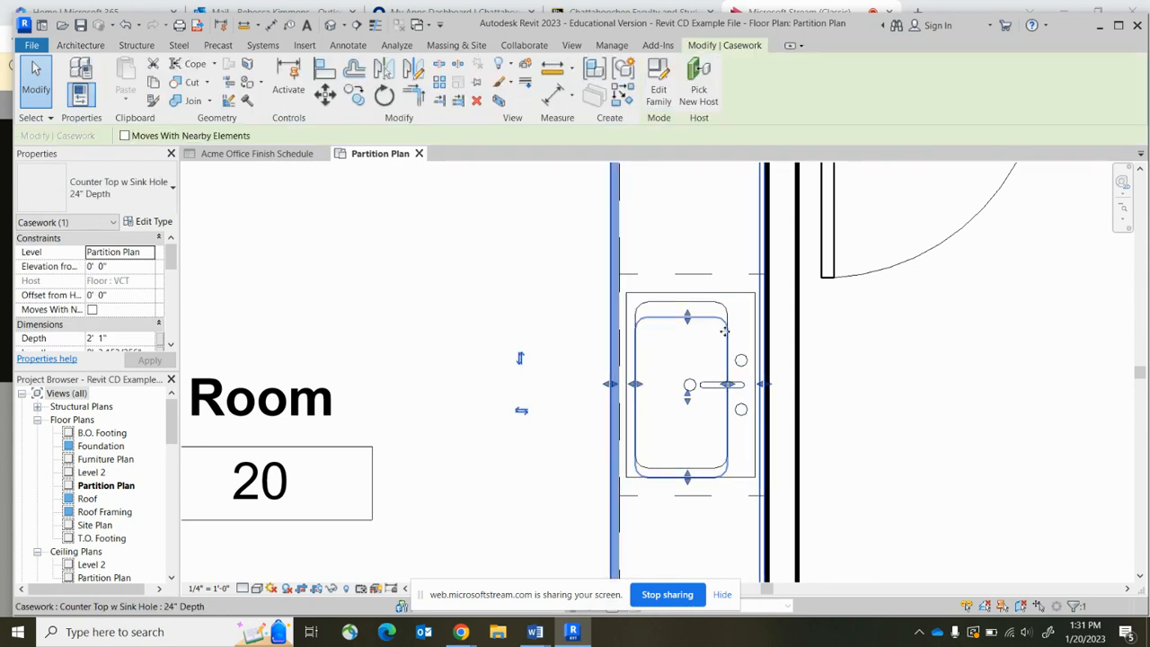
pyautogui.scroll(2, 705, 328)
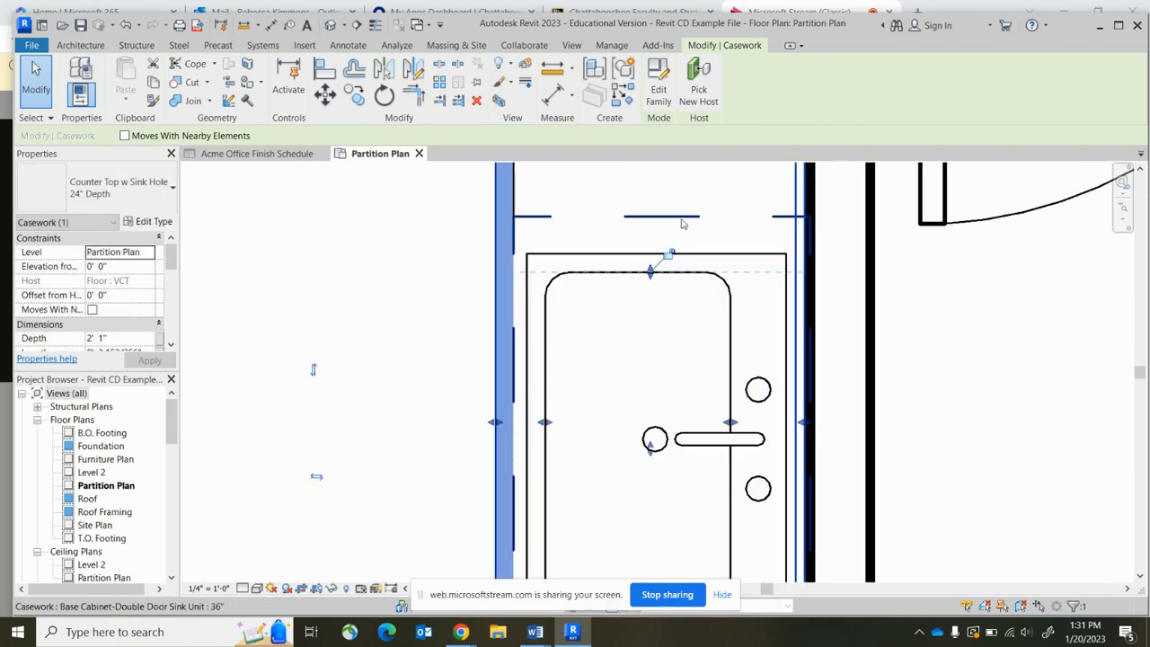
pyautogui.scroll(-2, 675, 225)
pyautogui.scroll(2, 680, 401)
pyautogui.moveTo(656, 439); pyautogui.dragTo(657, 421)
pyautogui.scroll(-2, 554, 385)
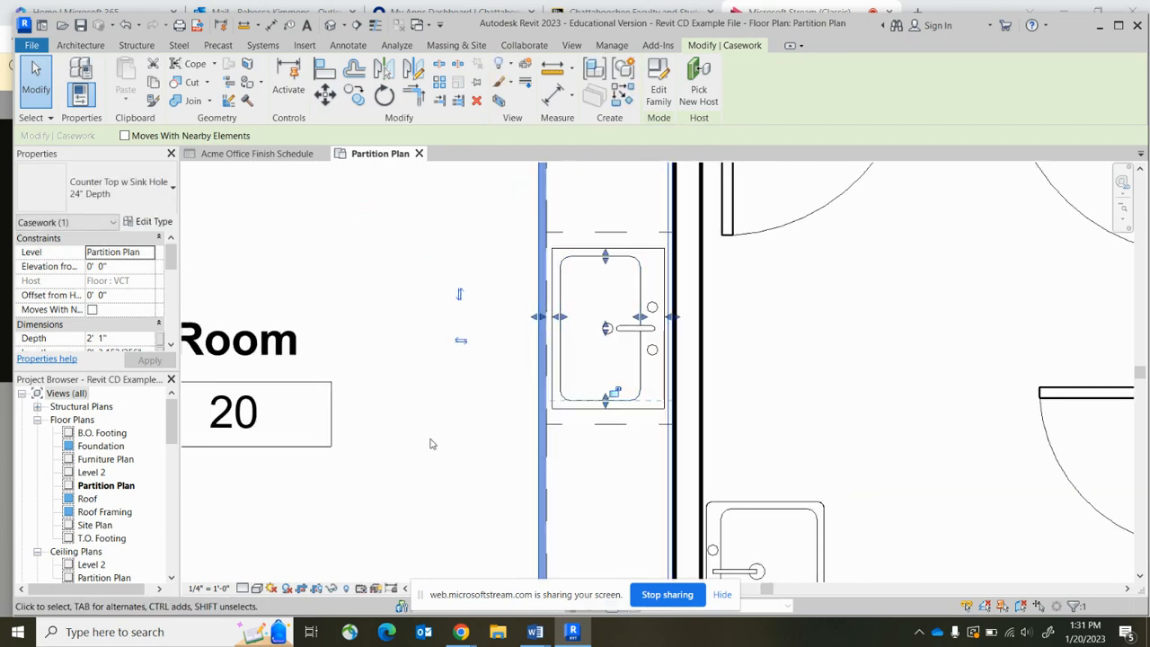
pyautogui.click(431, 434)
# Pull the upper end of the sink-hole countertop down to a slight overhang past the uppermost base cabinet
pyautogui.scroll(-1, 552, 402)
pyautogui.scroll(-1, 566, 401)
pyautogui.click(571, 203)
pyautogui.scroll(4, 583, 203)
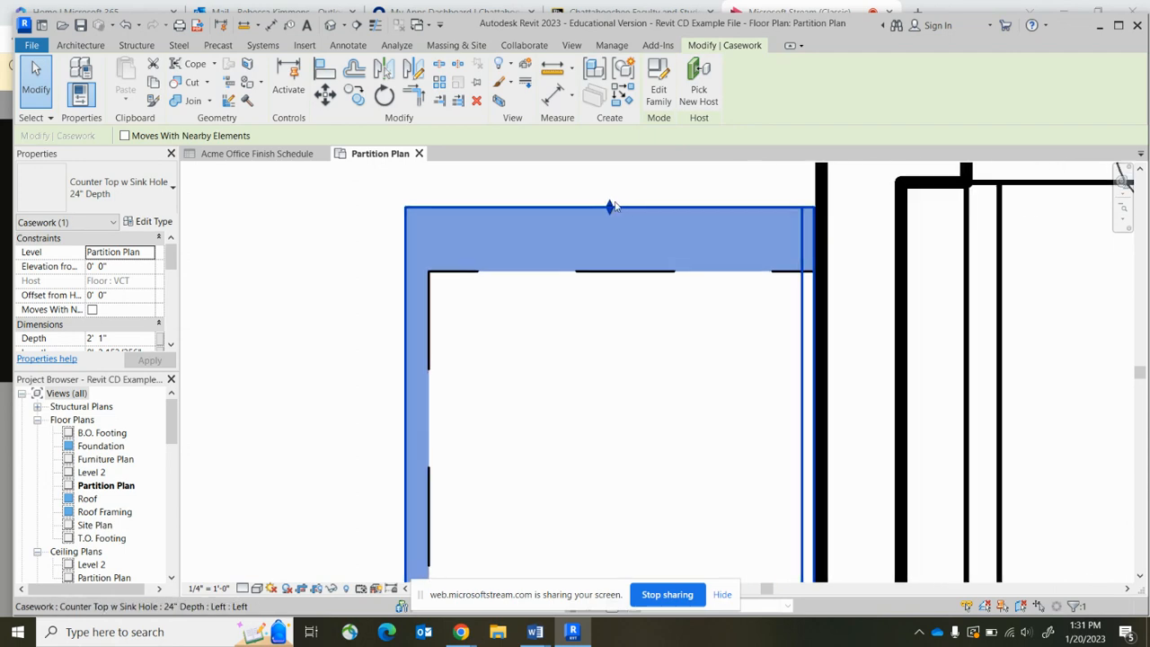
pyautogui.moveTo(608, 207); pyautogui.dragTo(609, 249)
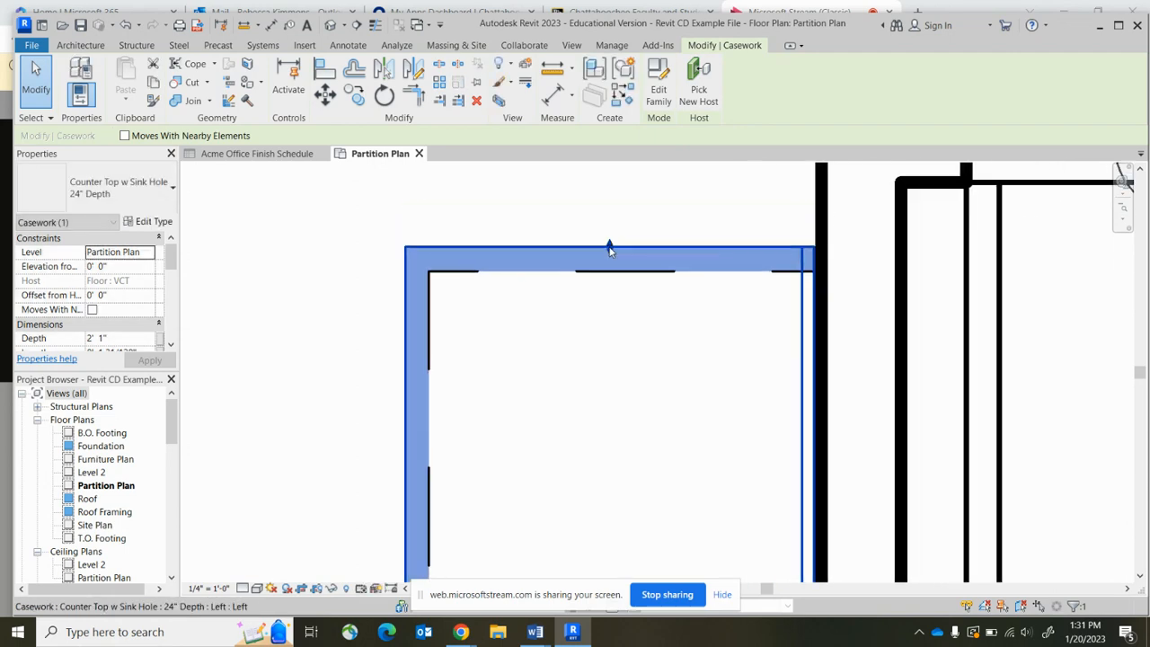
# Extend the lower end of the sink-hole countertop slightly past the lowest base cabinet
pyautogui.scroll(-5, 611, 244)
pyautogui.scroll(5, 606, 454)
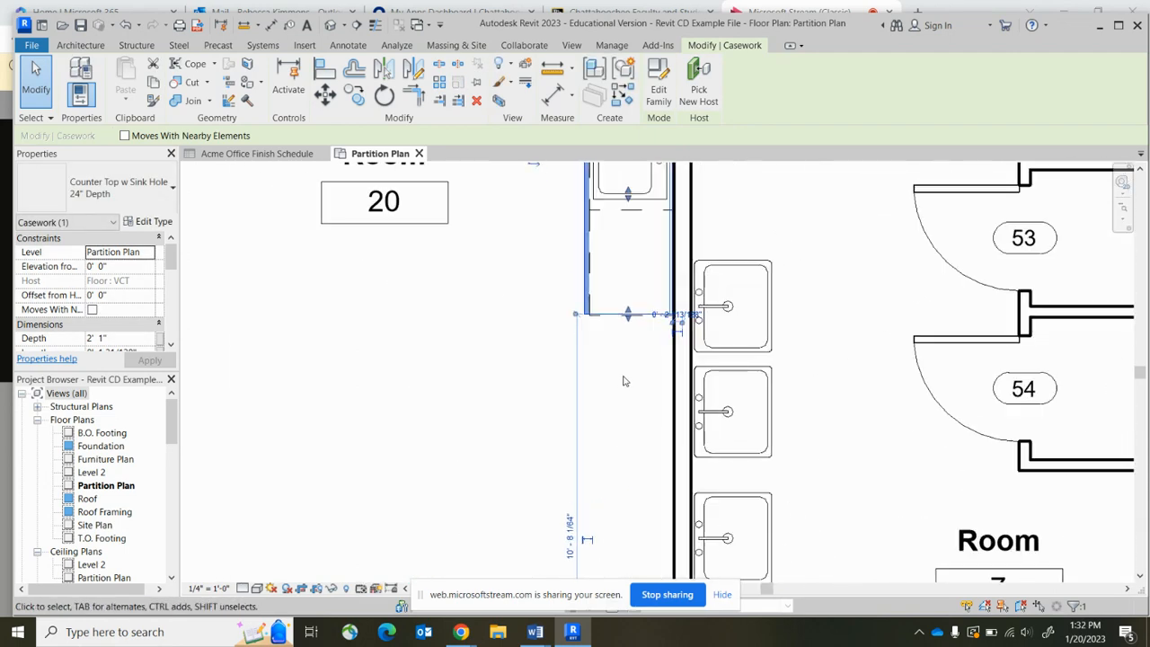
pyautogui.moveTo(628, 299); pyautogui.dragTo(626, 313)
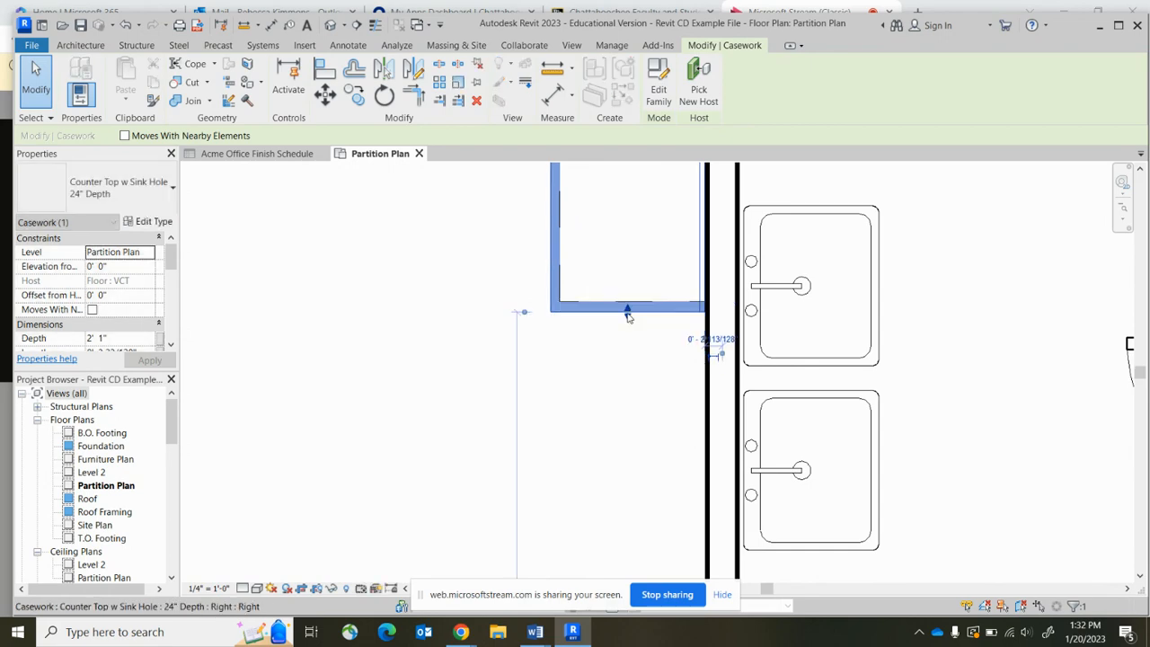
pyautogui.click(447, 400)
pyautogui.scroll(-5, 488, 470)
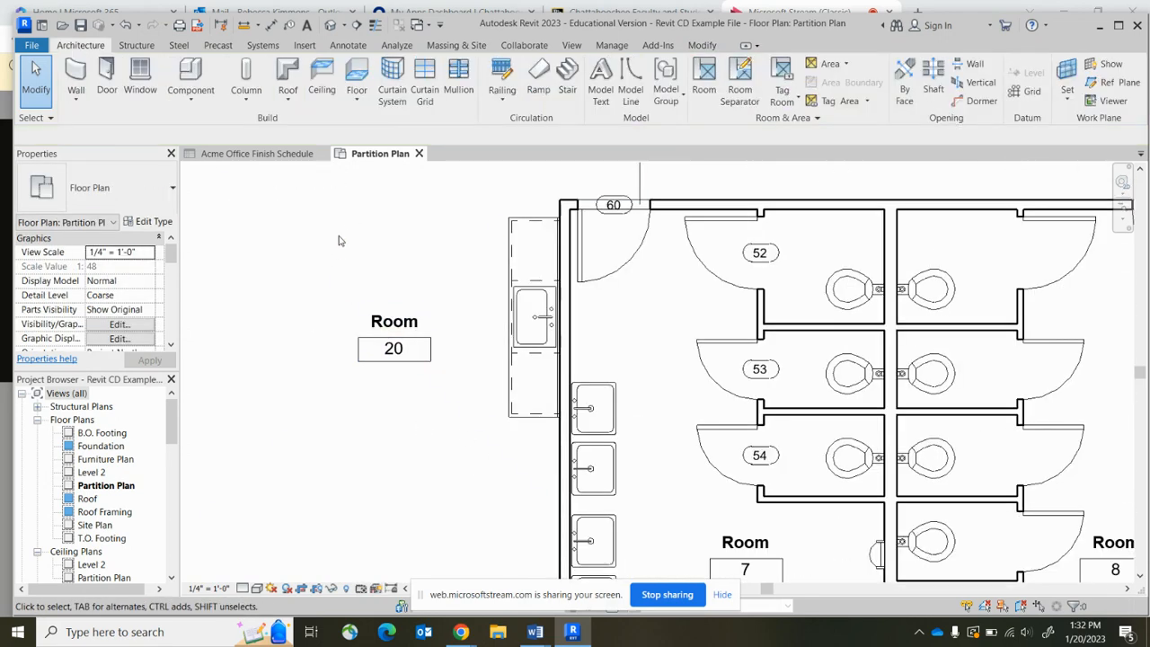
# Create a perspective camera view from beside Room 20's upper-wall cabinets, aimed diagonally past the sink countertop into Room 7
pyautogui.scroll(-2, 393, 254)
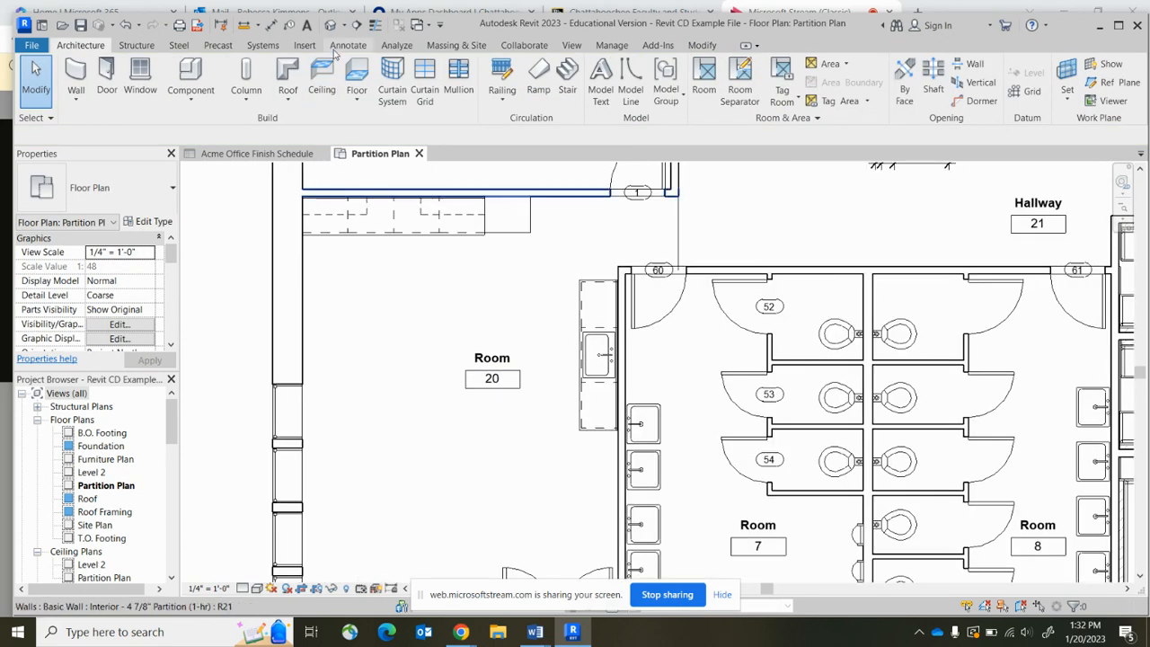
pyautogui.click(345, 27)
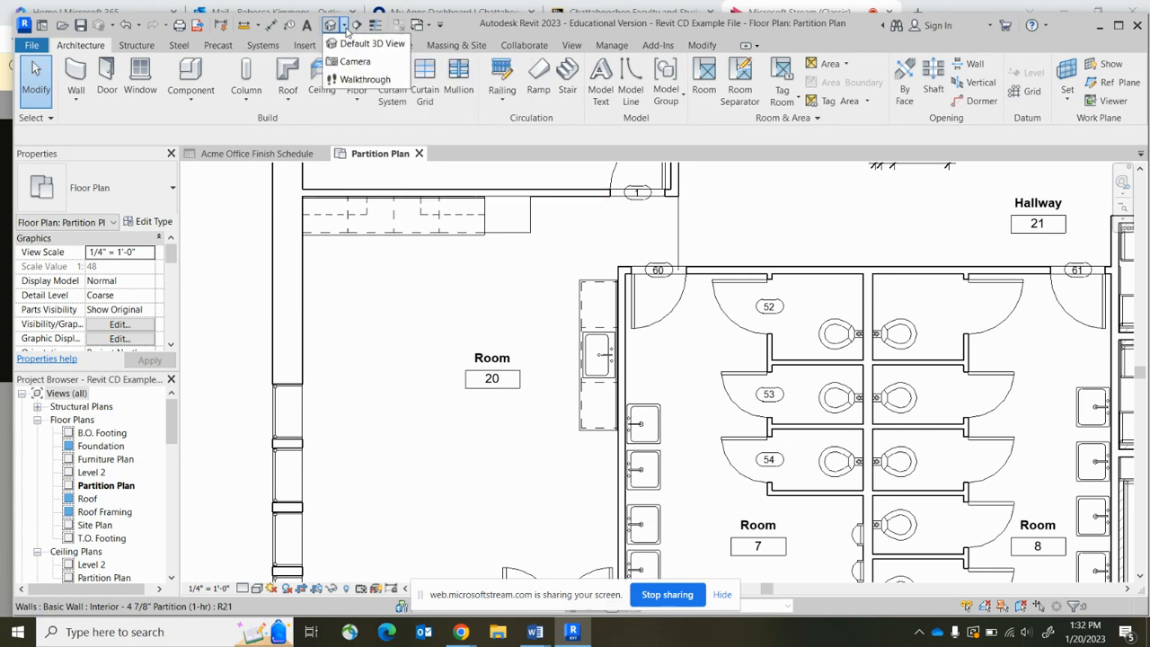
pyautogui.click(354, 61)
pyautogui.click(338, 252)
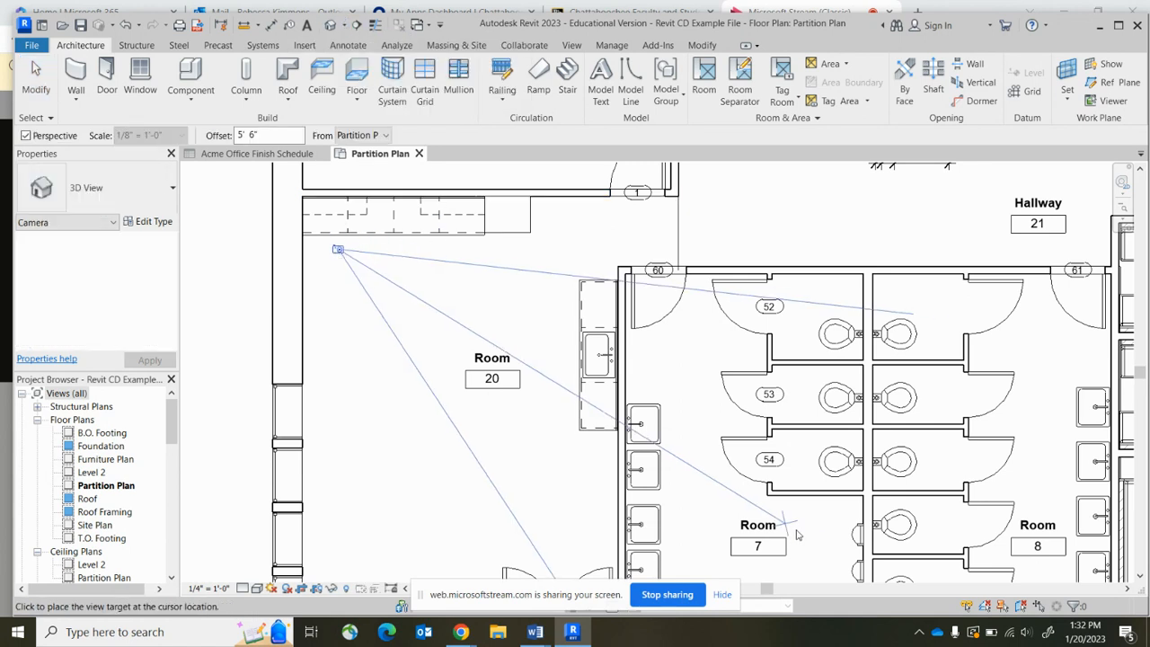
pyautogui.click(831, 508)
# Extend the camera view's crop downward to include the full base cabinets, check the sink in its countertop, and close the view
pyautogui.scroll(-3, 755, 313)
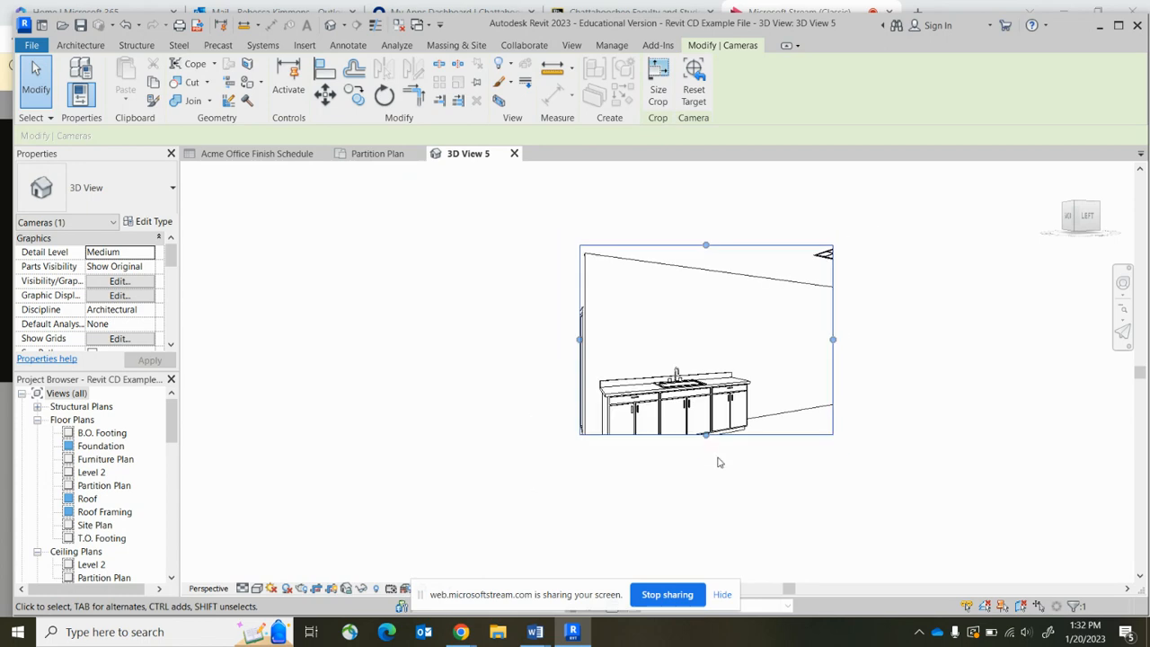
pyautogui.scroll(1, 722, 463)
pyautogui.moveTo(702, 428); pyautogui.dragTo(714, 500)
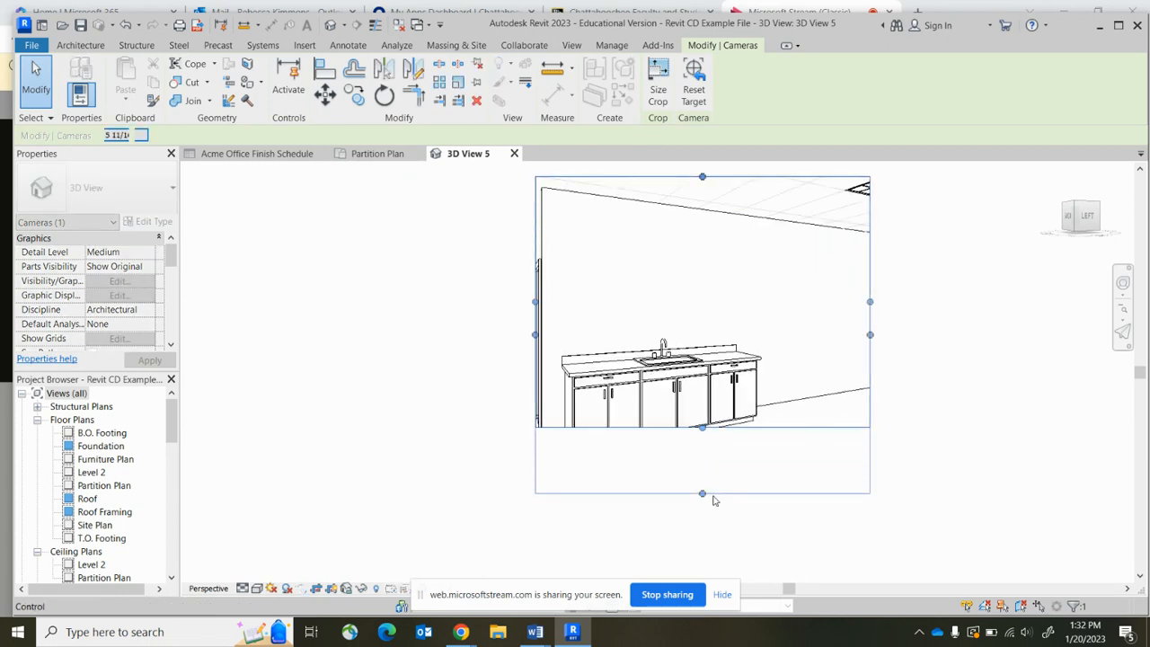
pyautogui.scroll(5, 719, 404)
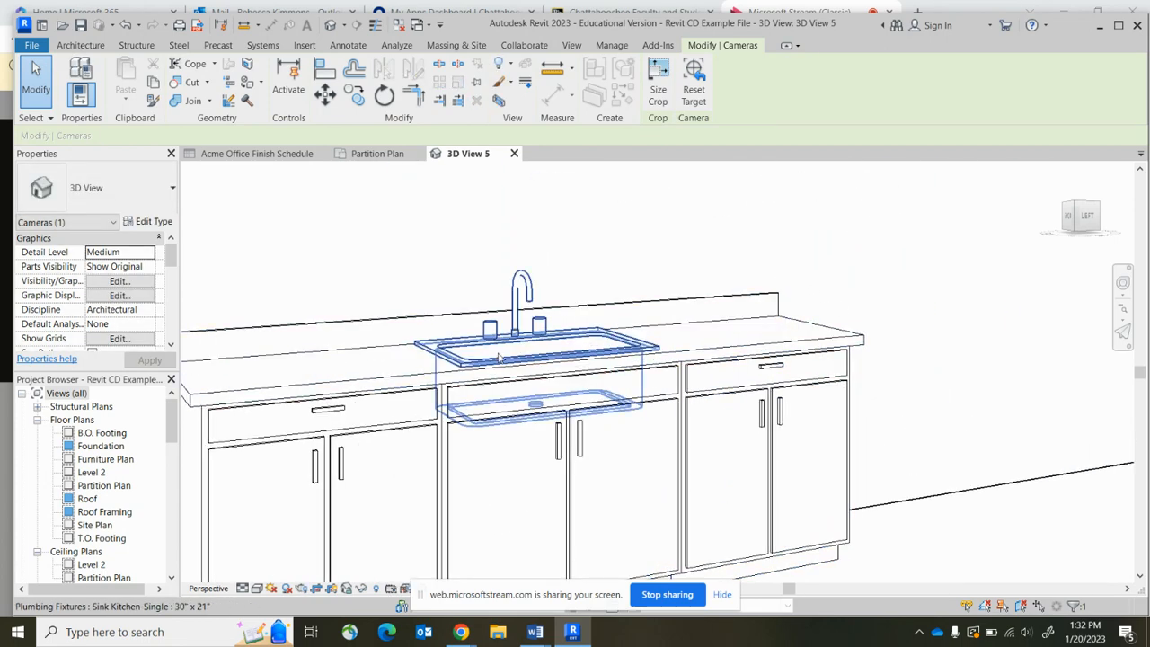
pyautogui.scroll(-4, 774, 350)
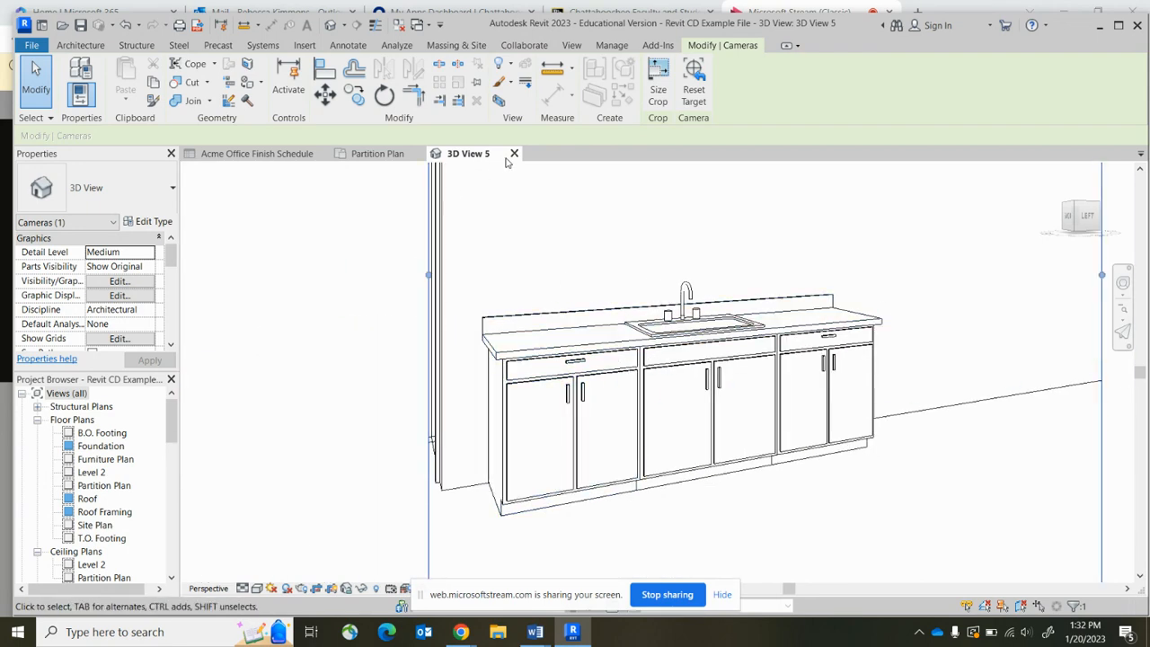
pyautogui.click(514, 155)
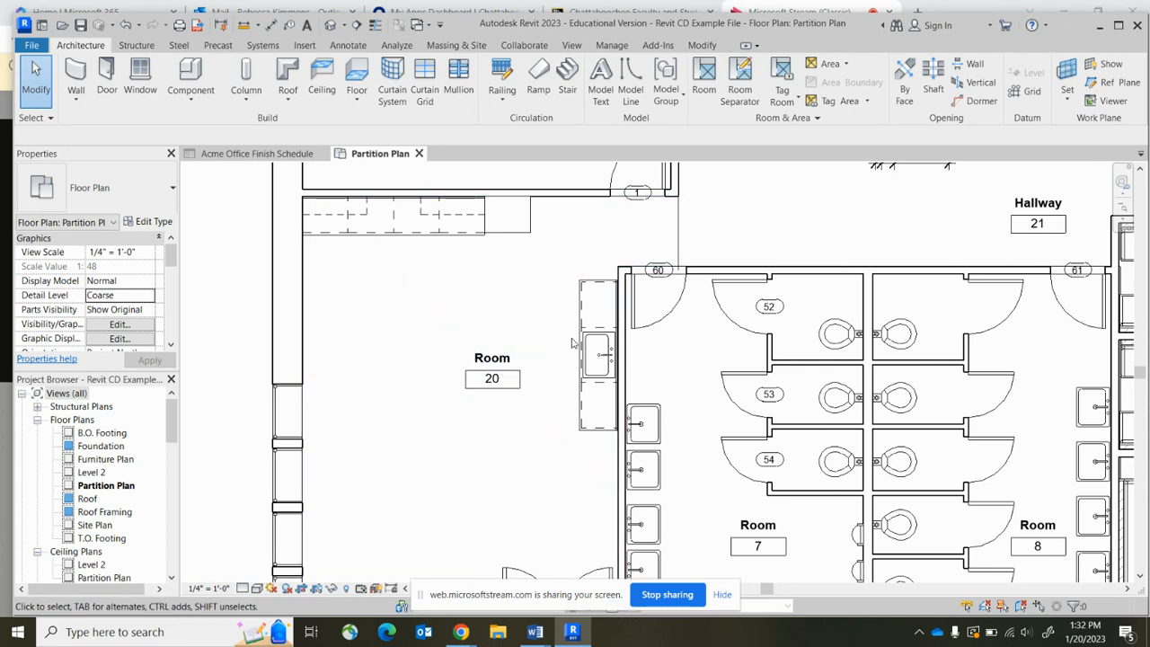
pyautogui.scroll(2, 584, 332)
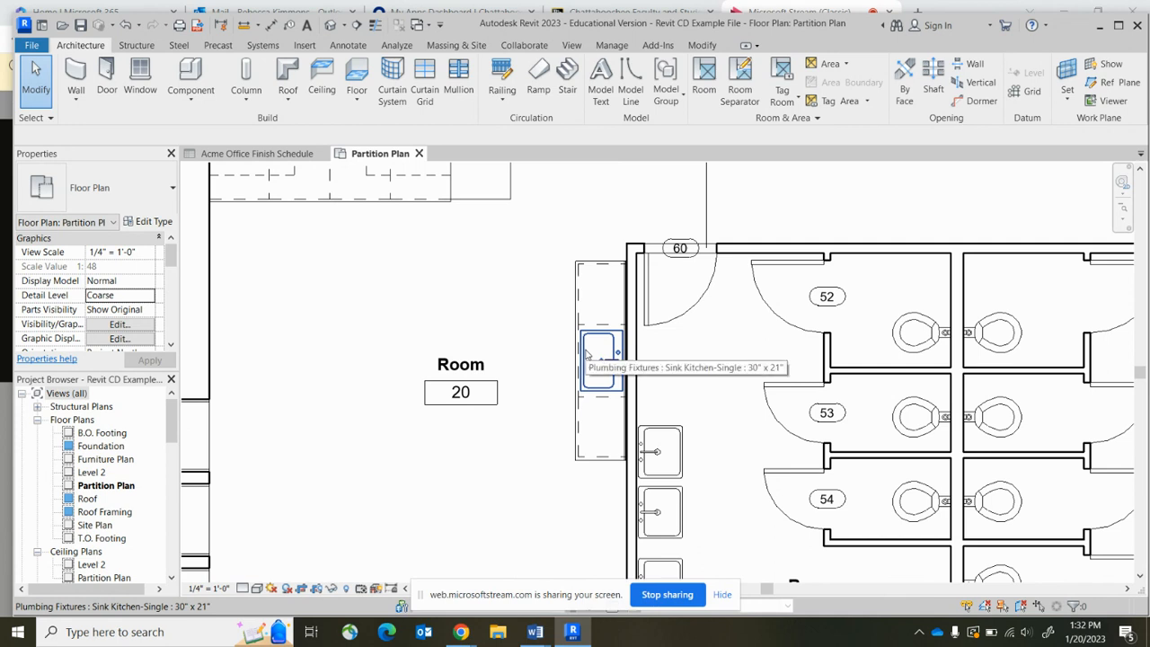